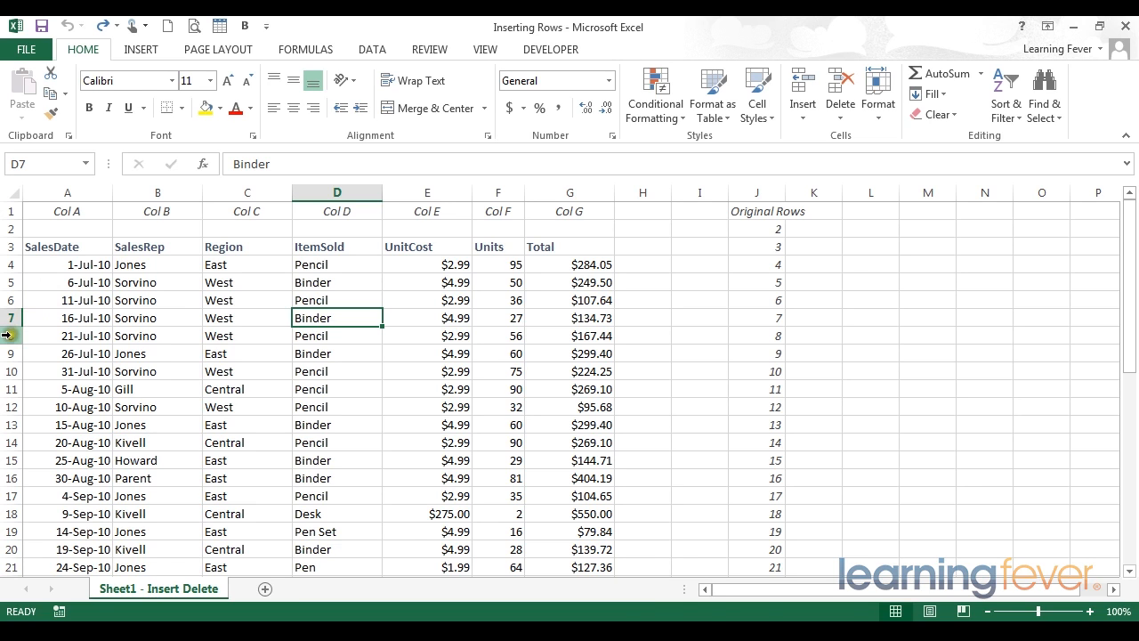
Insert a blank row above row 8, the 21-Jul-10 record
{"action": "left_click", "coordinate": [9, 335]}
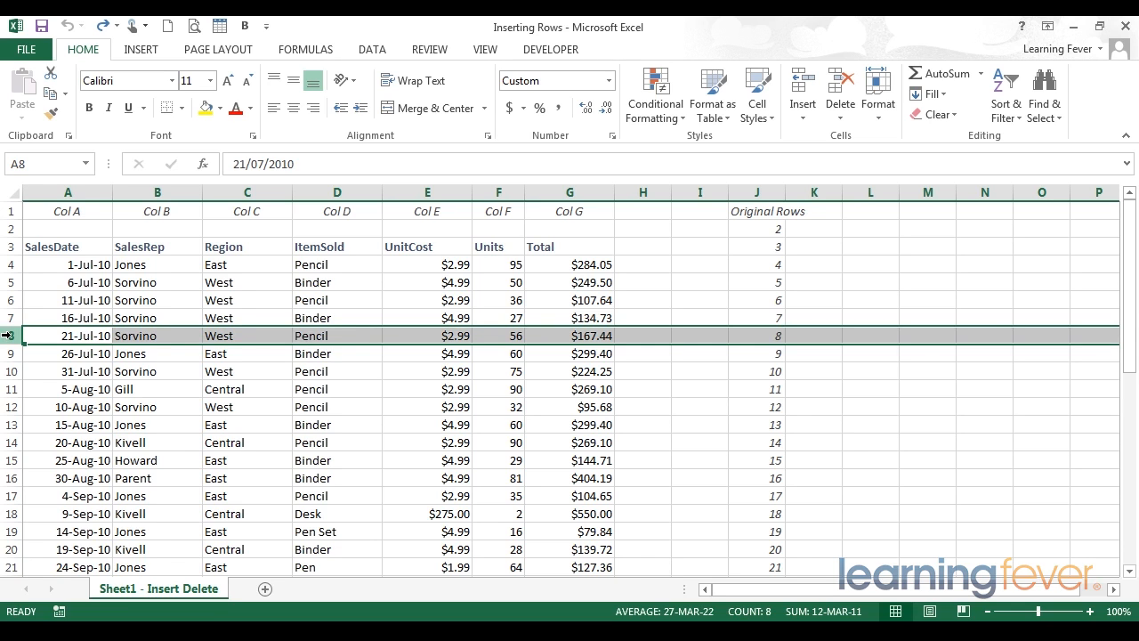
{"action": "right_click", "coordinate": [7, 335]}
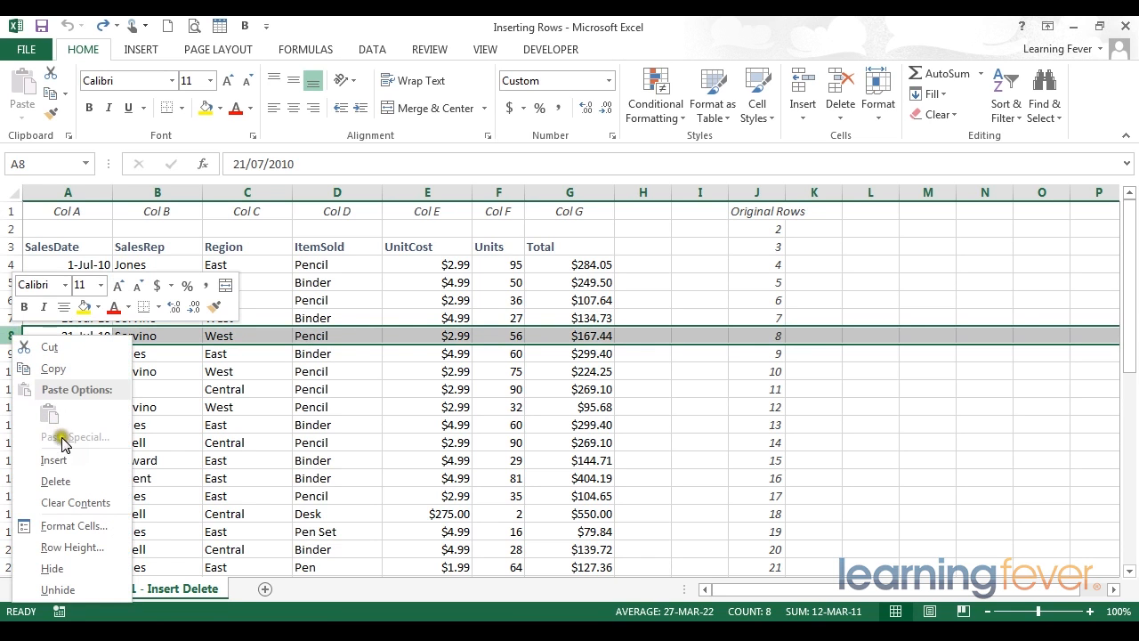
{"action": "left_click", "coordinate": [66, 464]}
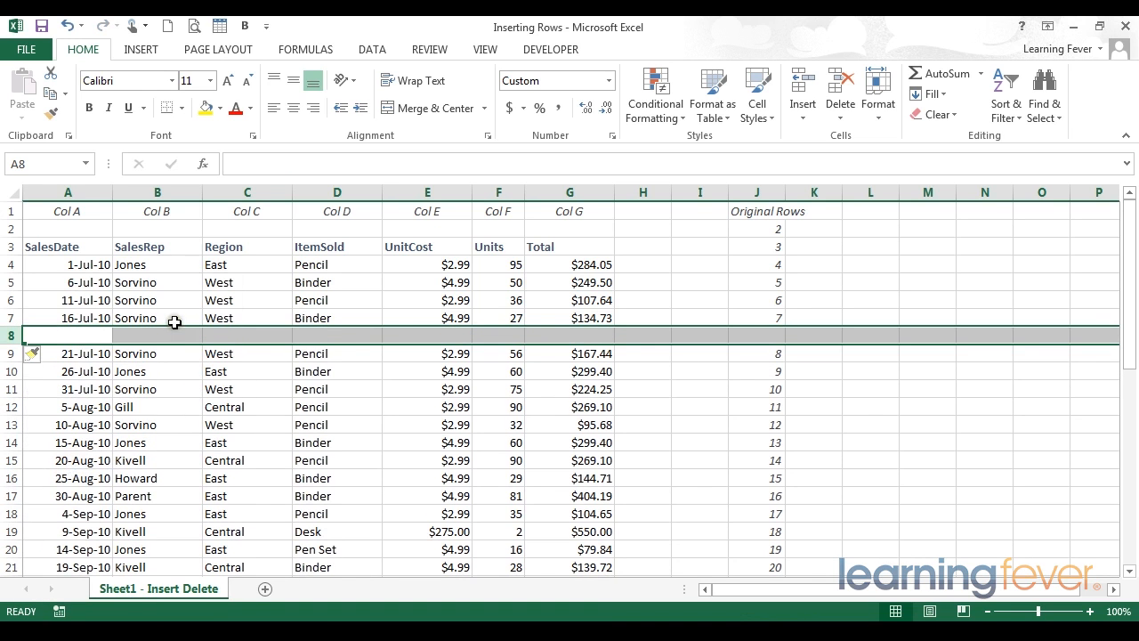
{"action": "left_click", "coordinate": [77, 334]}
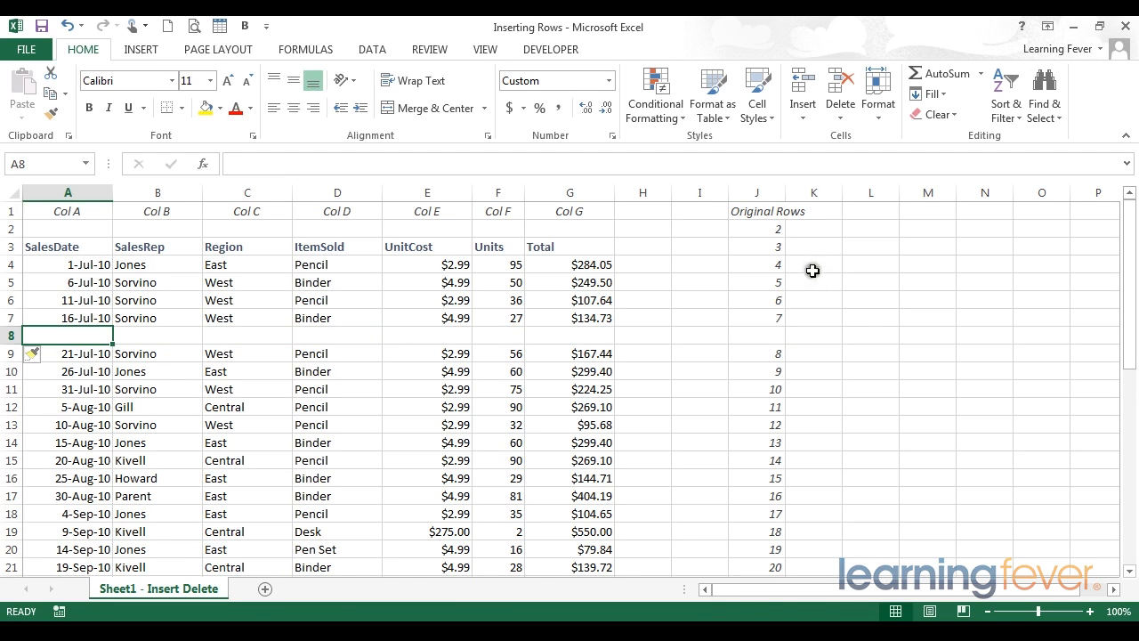
Compare the Original Rows numbers in column J with the sheet's row numbers, from the blank row 8 to the end of the data
{"action": "left_click", "coordinate": [764, 213]}
{"action": "left_click_drag", "start_coordinate": [764, 214], "coordinate": [755, 426]}
{"action": "left_click_drag", "start_coordinate": [756, 215], "coordinate": [12, 353]}
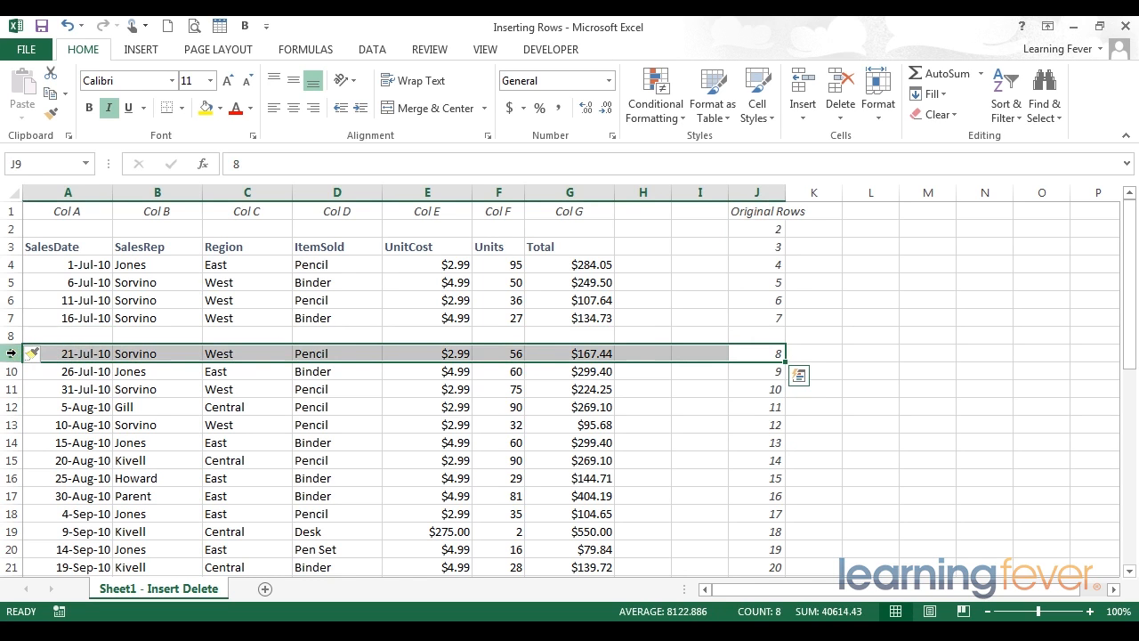
{"action": "left_click", "coordinate": [311, 334]}
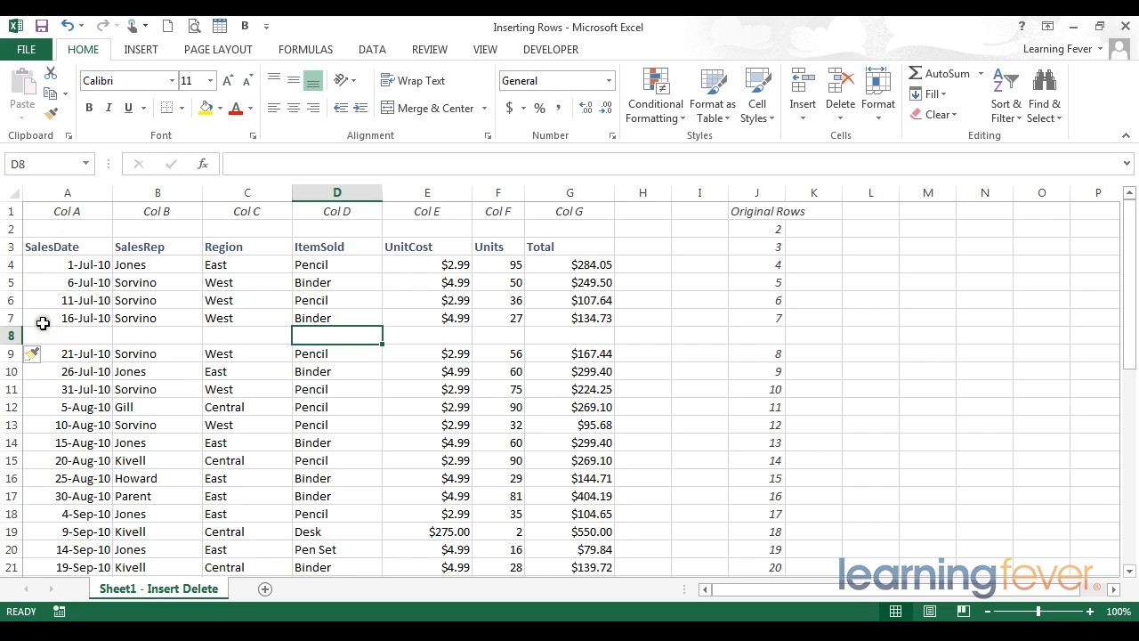
{"action": "scroll", "coordinate": [43, 324], "scroll_direction": "down", "scroll_amount": 1}
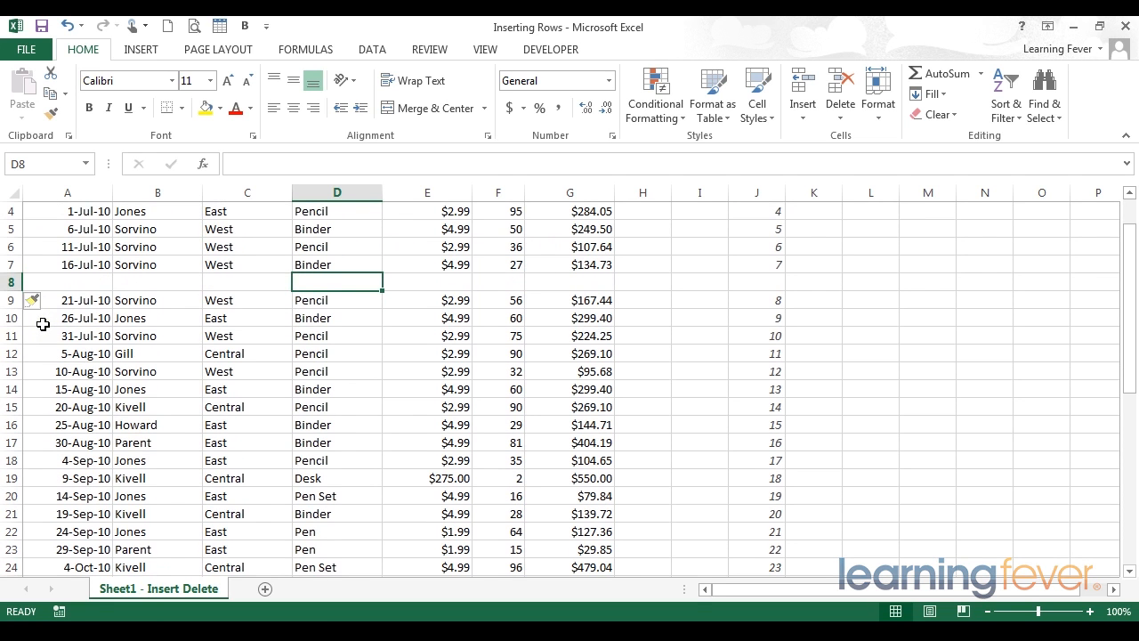
{"action": "scroll", "coordinate": [99, 445], "scroll_direction": "down", "scroll_amount": 8}
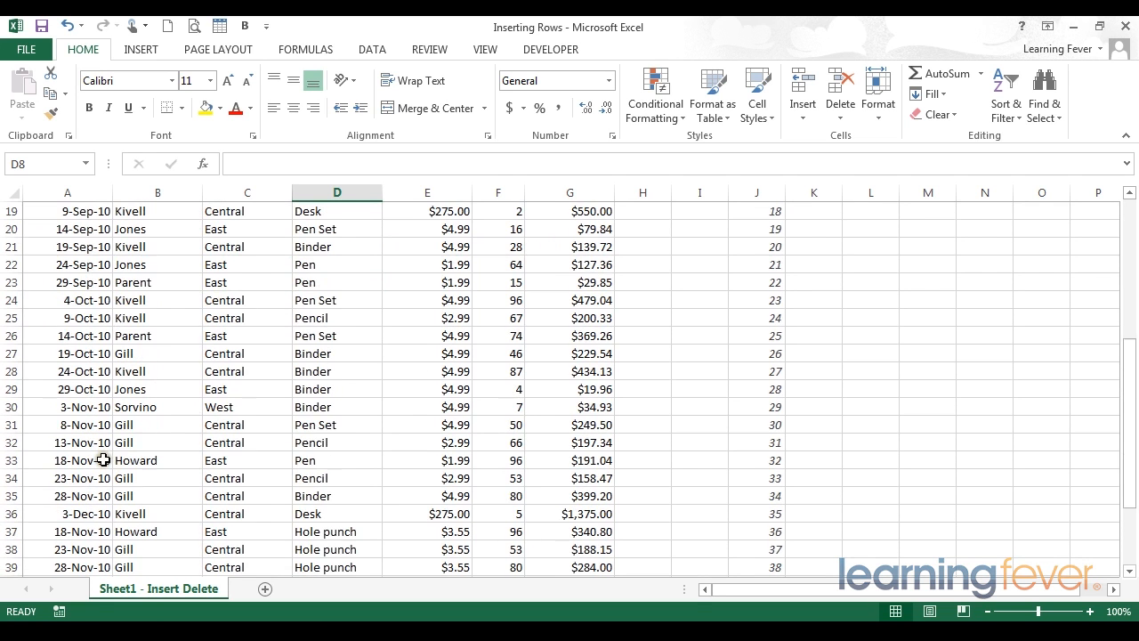
{"action": "scroll", "coordinate": [103, 459], "scroll_direction": "down", "scroll_amount": 2}
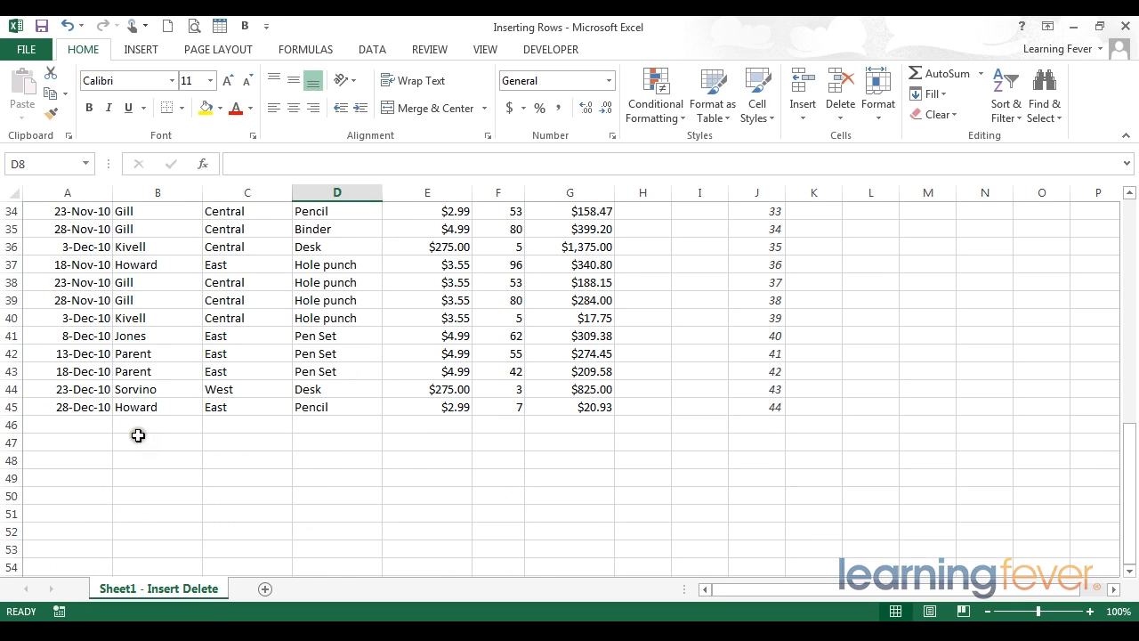
{"action": "scroll", "coordinate": [138, 435], "scroll_direction": "up", "scroll_amount": 4}
{"action": "scroll", "coordinate": [138, 435], "scroll_direction": "up", "scroll_amount": 7}
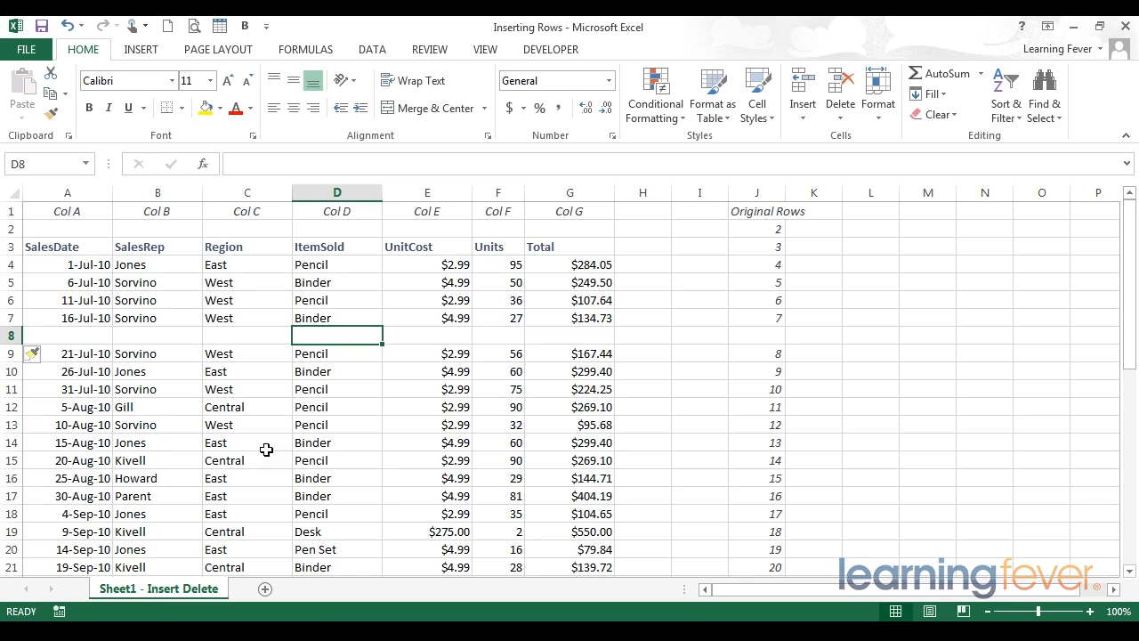
Insert a blank column before the Region column, between SalesRep and Region
{"action": "right_click", "coordinate": [234, 185]}
{"action": "left_click", "coordinate": [226, 192]}
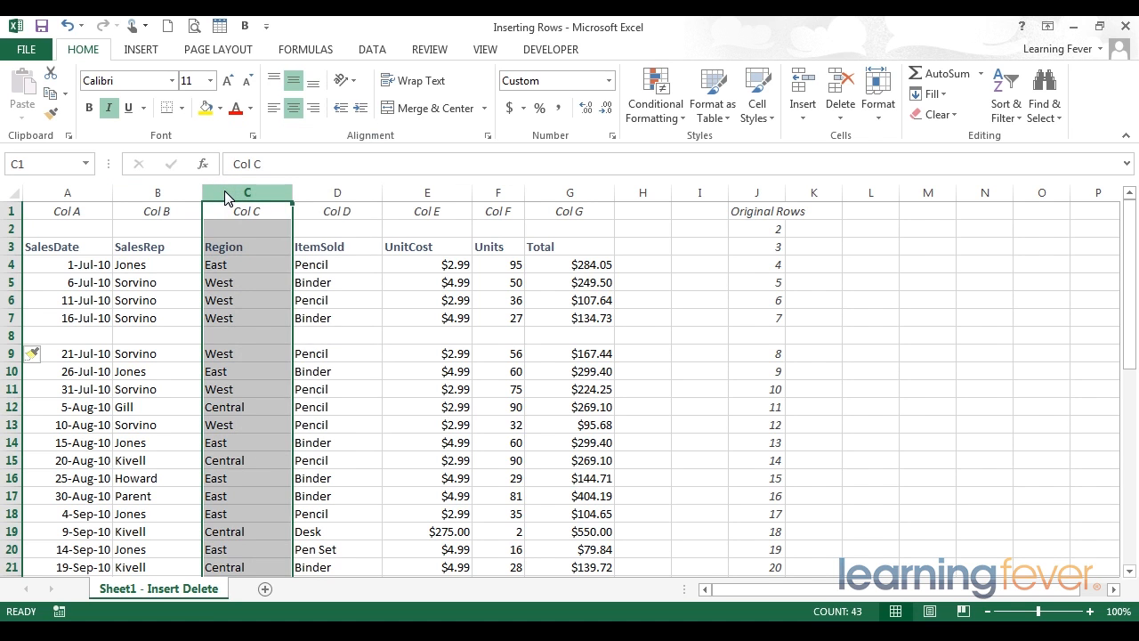
{"action": "right_click", "coordinate": [226, 196]}
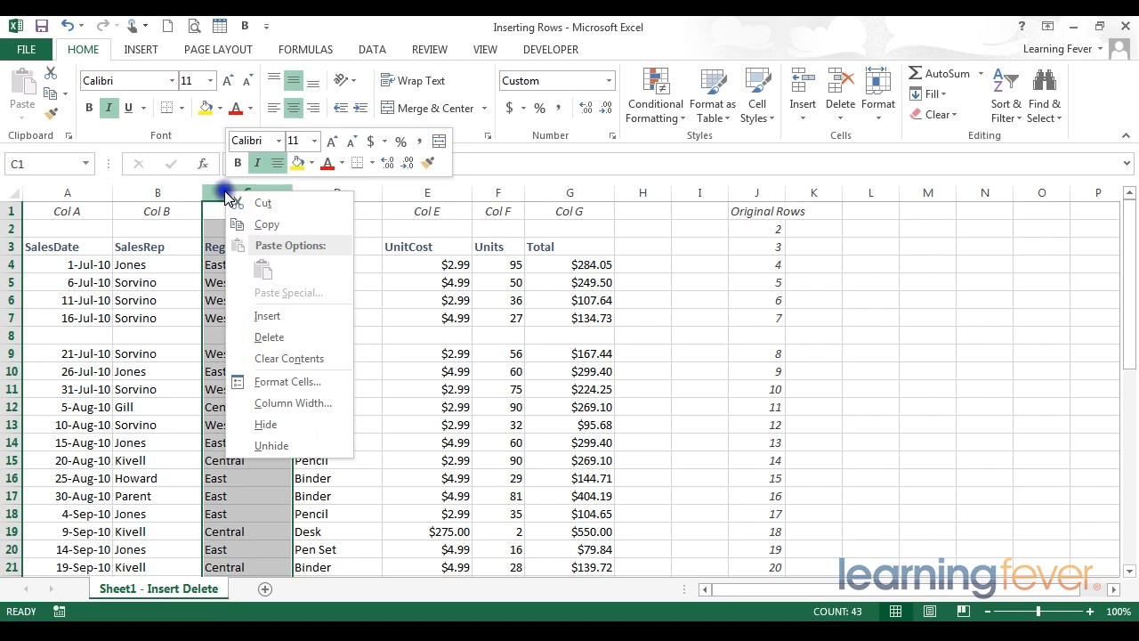
{"action": "left_click", "coordinate": [264, 316]}
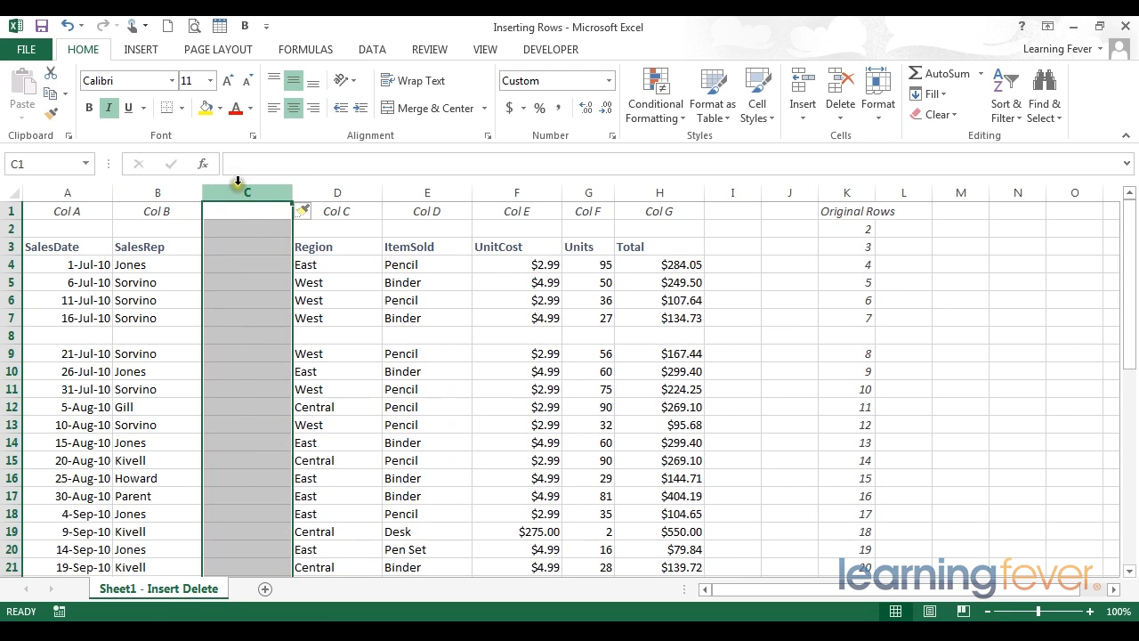
{"action": "left_click", "coordinate": [345, 214]}
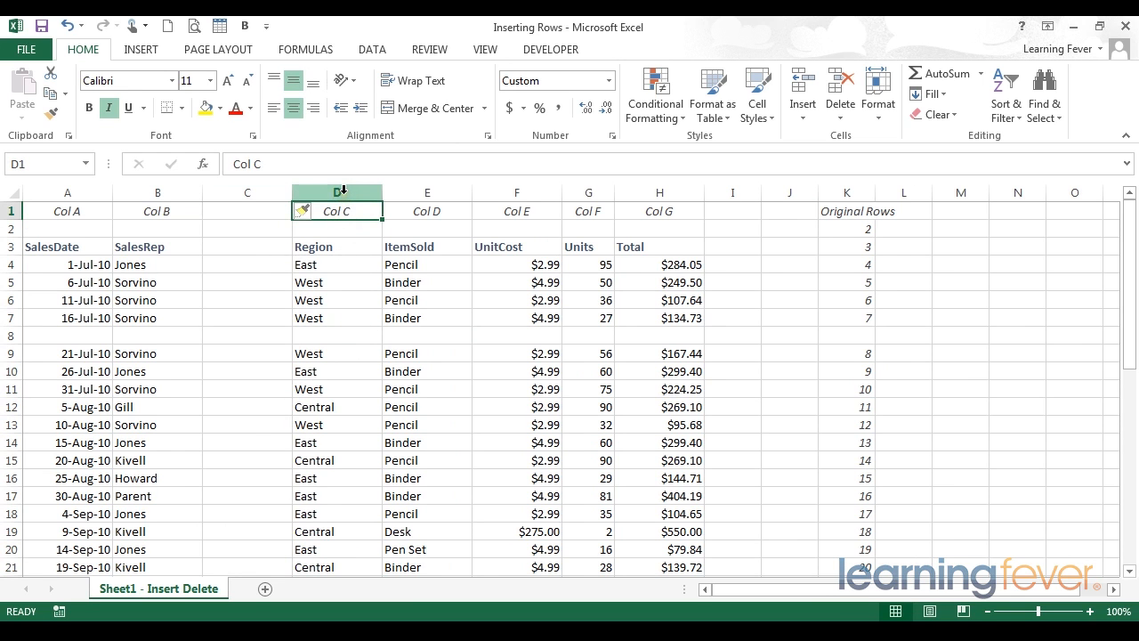
{"action": "left_click", "coordinate": [255, 192]}
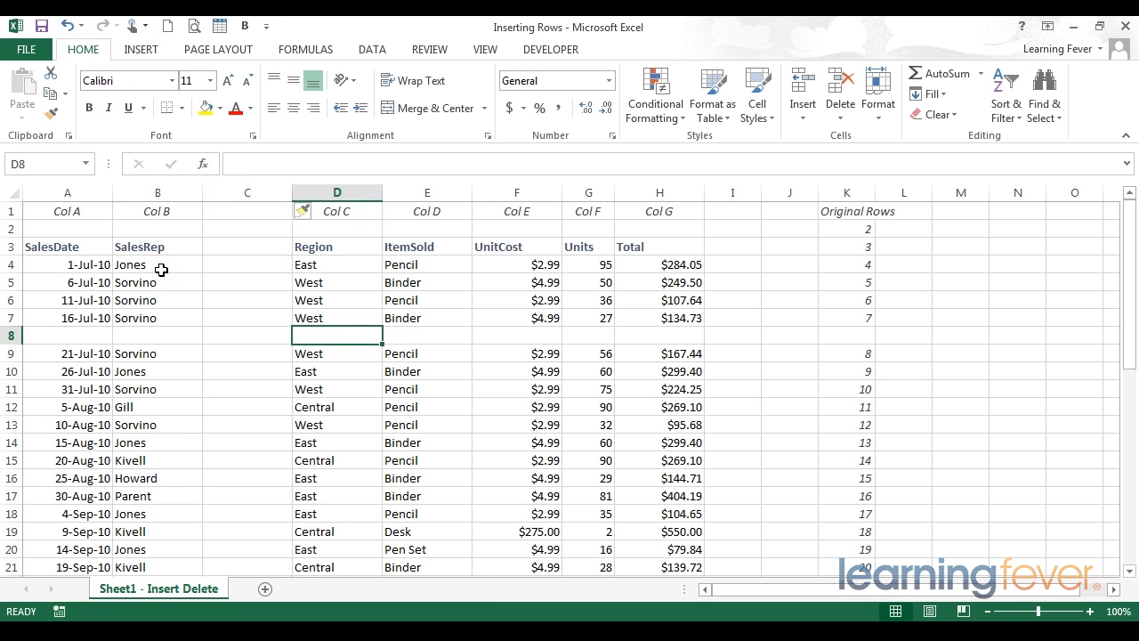
Undo the column insertion before Region and the row insertion above the 21-Jul-10 record
{"action": "left_click", "coordinate": [66, 29]}
{"action": "left_click", "coordinate": [66, 28]}
{"action": "left_click", "coordinate": [66, 28]}
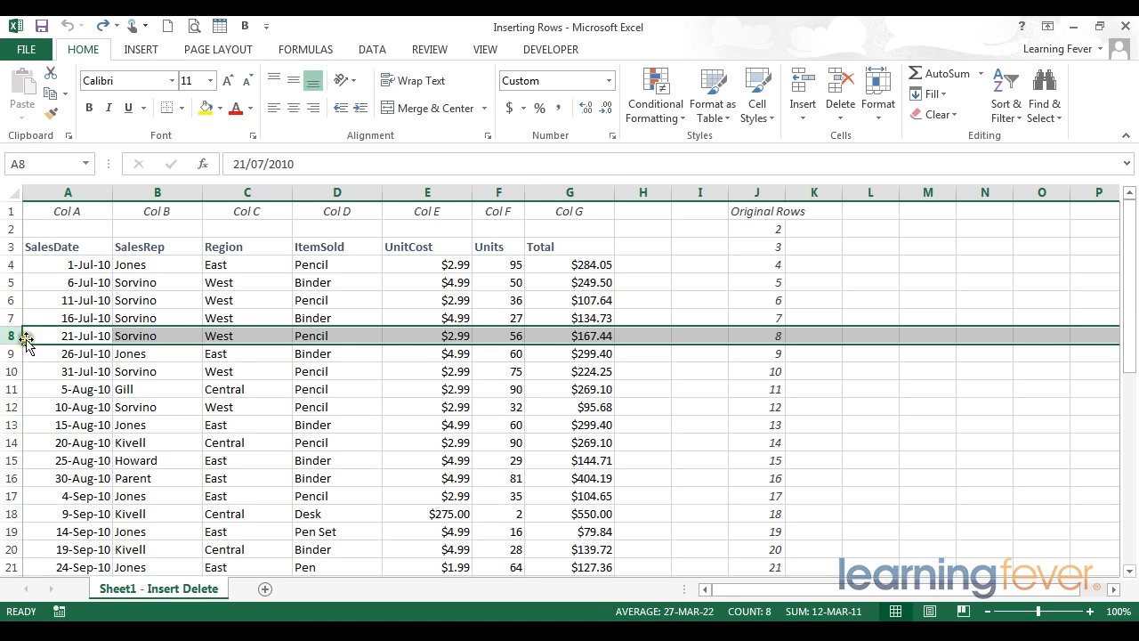
Insert four blank rows above row 8 in one operation and check how far the new rows extend
{"action": "left_click_drag", "start_coordinate": [5, 337], "coordinate": [13, 388]}
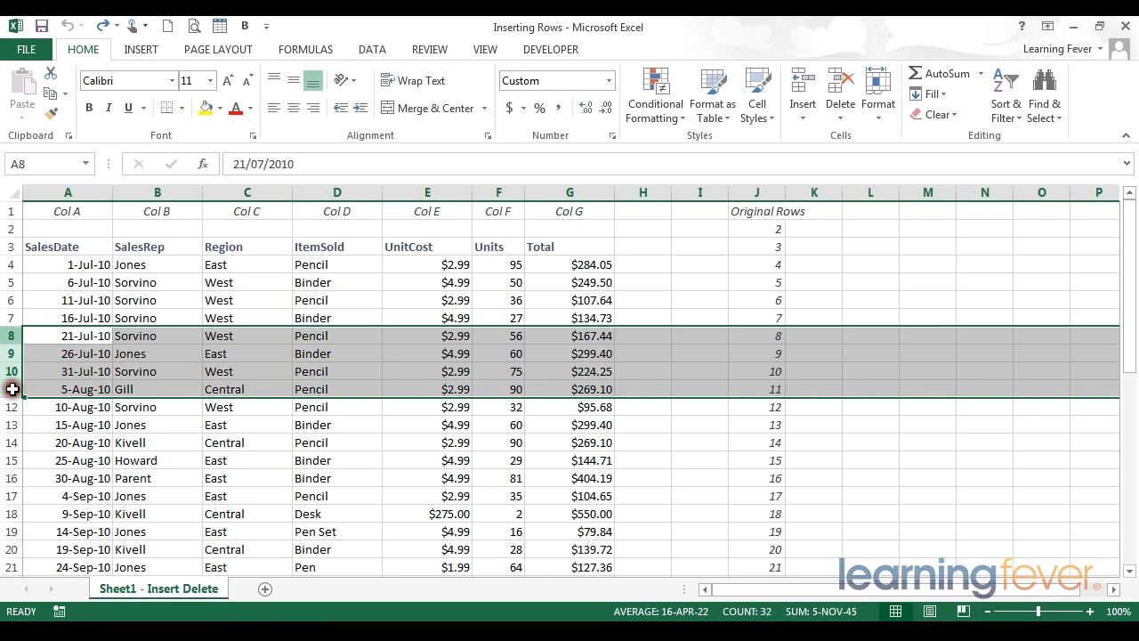
{"action": "right_click", "coordinate": [7, 335]}
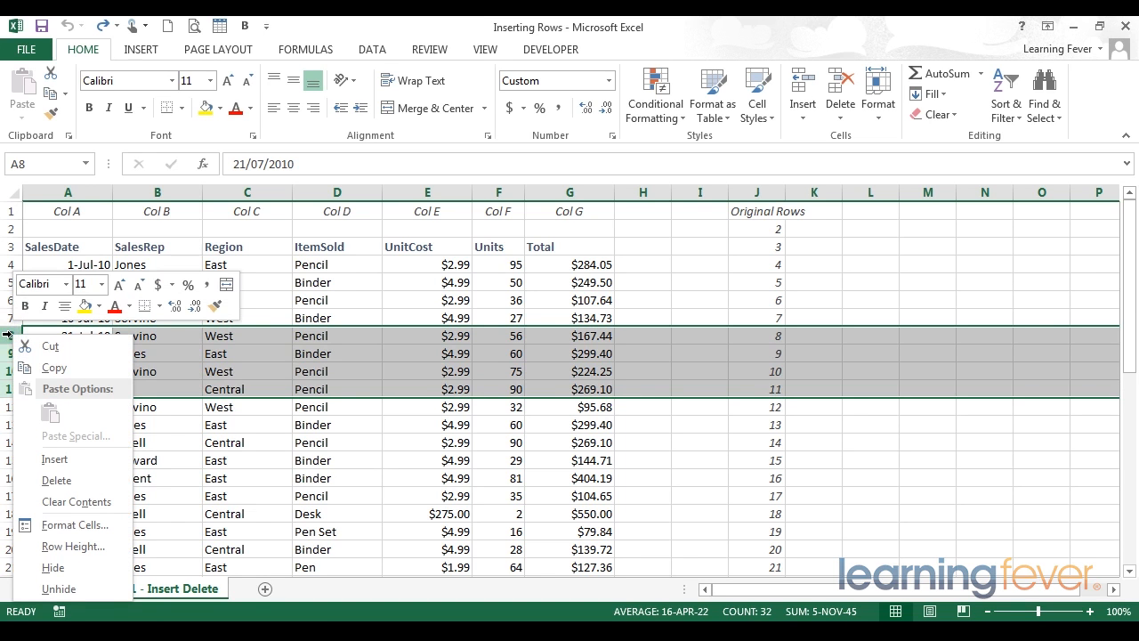
{"action": "left_click", "coordinate": [45, 461]}
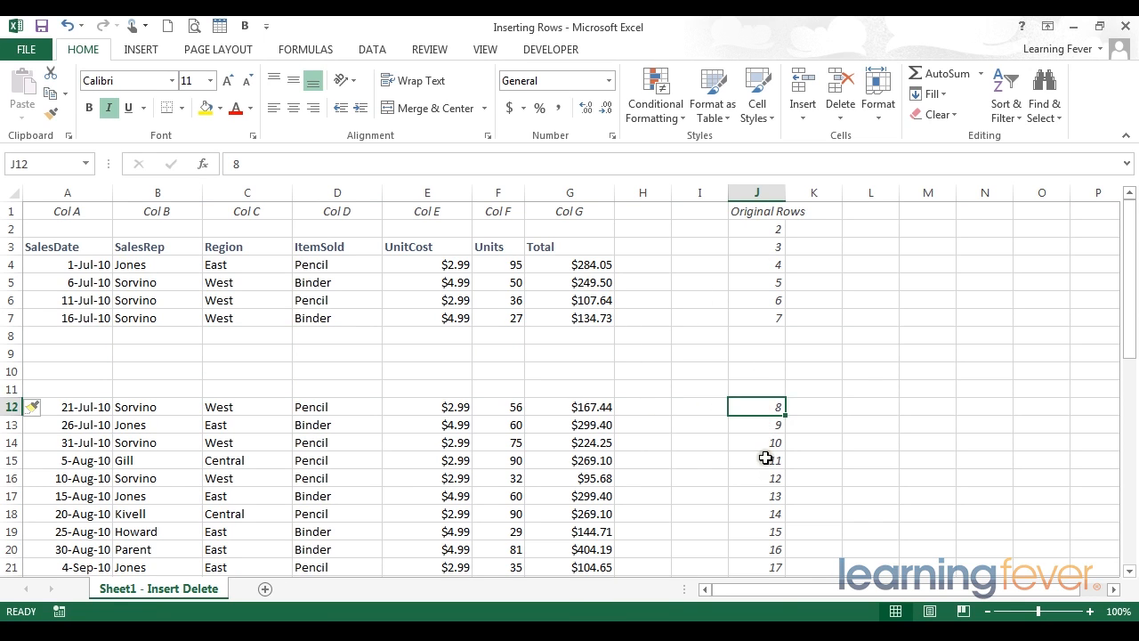
{"action": "left_click_drag", "start_coordinate": [767, 407], "coordinate": [766, 462]}
{"action": "left_click_drag", "start_coordinate": [89, 336], "coordinate": [1070, 383]}
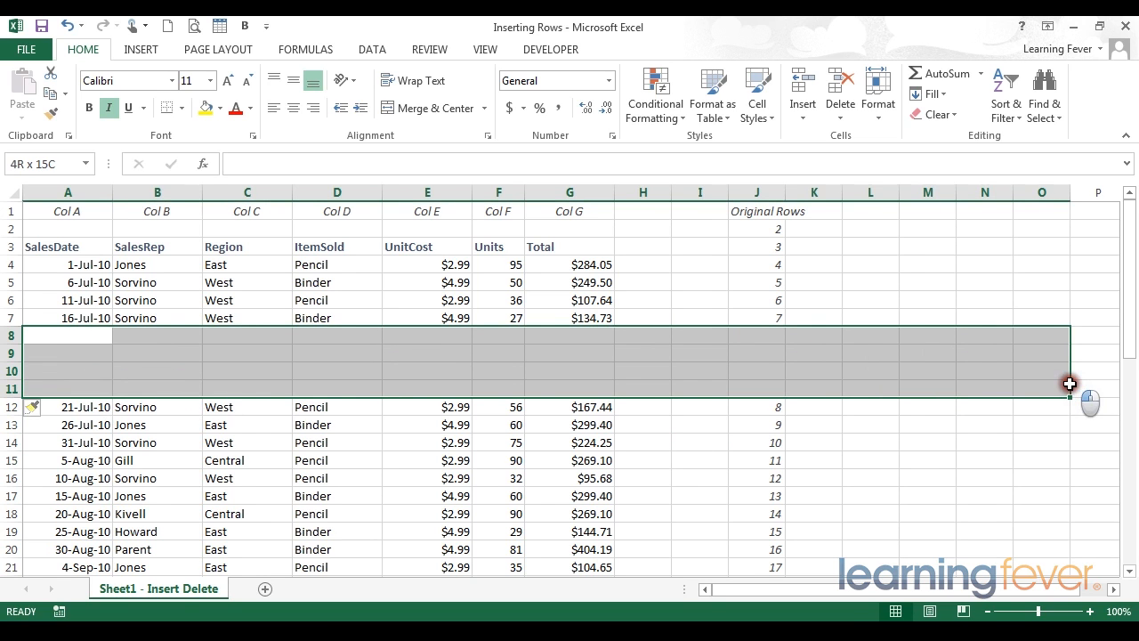
{"action": "left_click", "coordinate": [327, 378]}
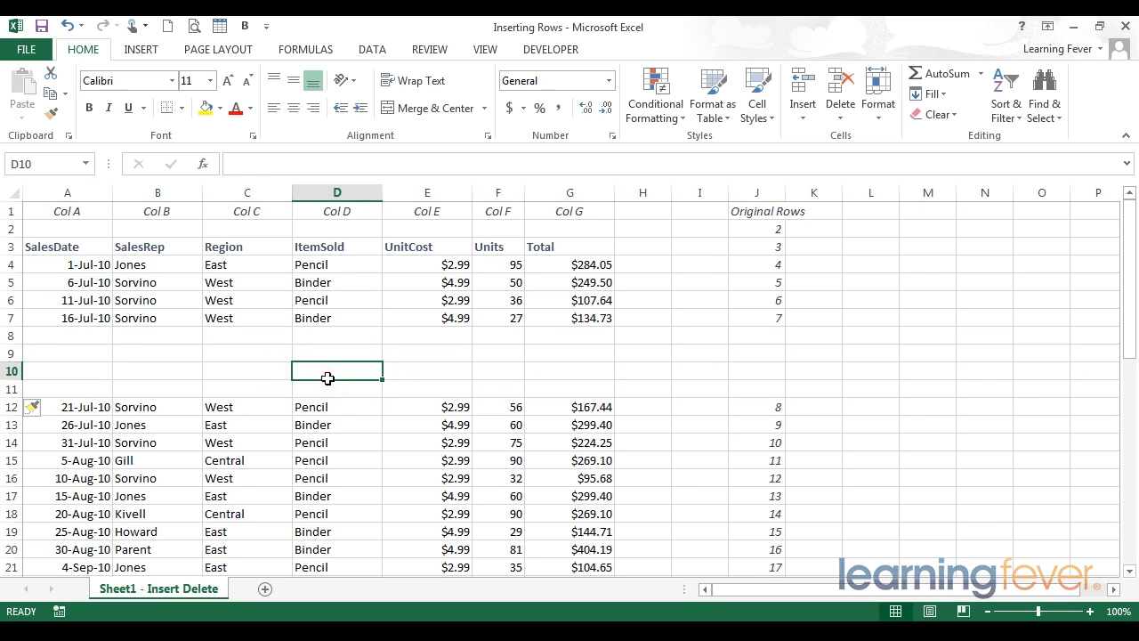
Insert four blank columns before the ItemSold column in one operation, using columns D to G
{"action": "left_click_drag", "start_coordinate": [321, 189], "coordinate": [573, 189]}
{"action": "right_click", "coordinate": [573, 189]}
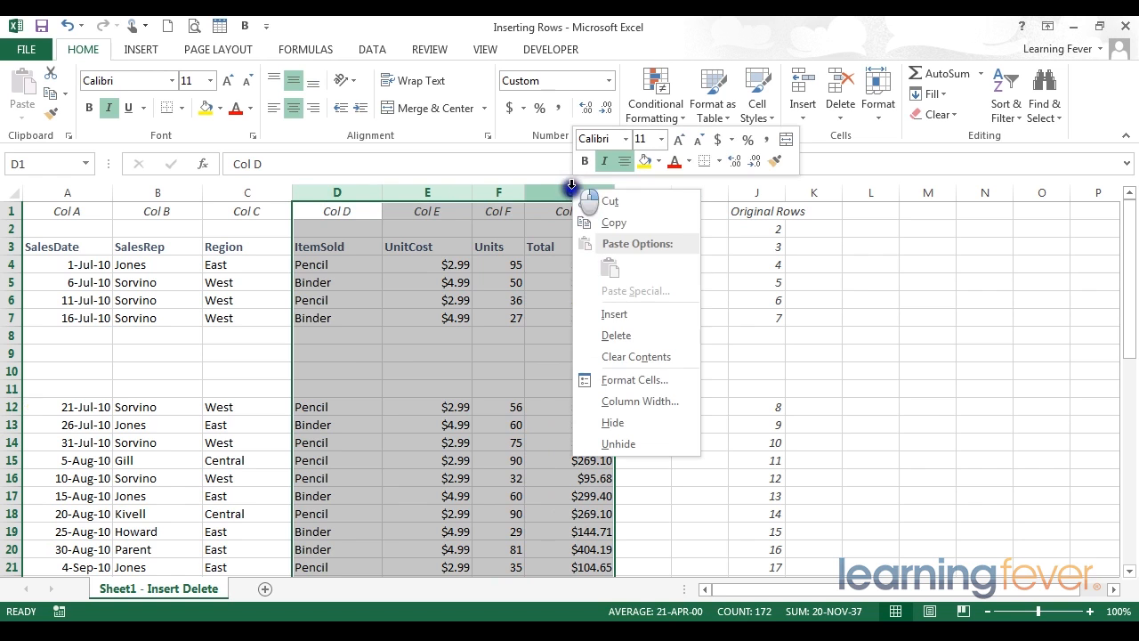
{"action": "left_click", "coordinate": [612, 314]}
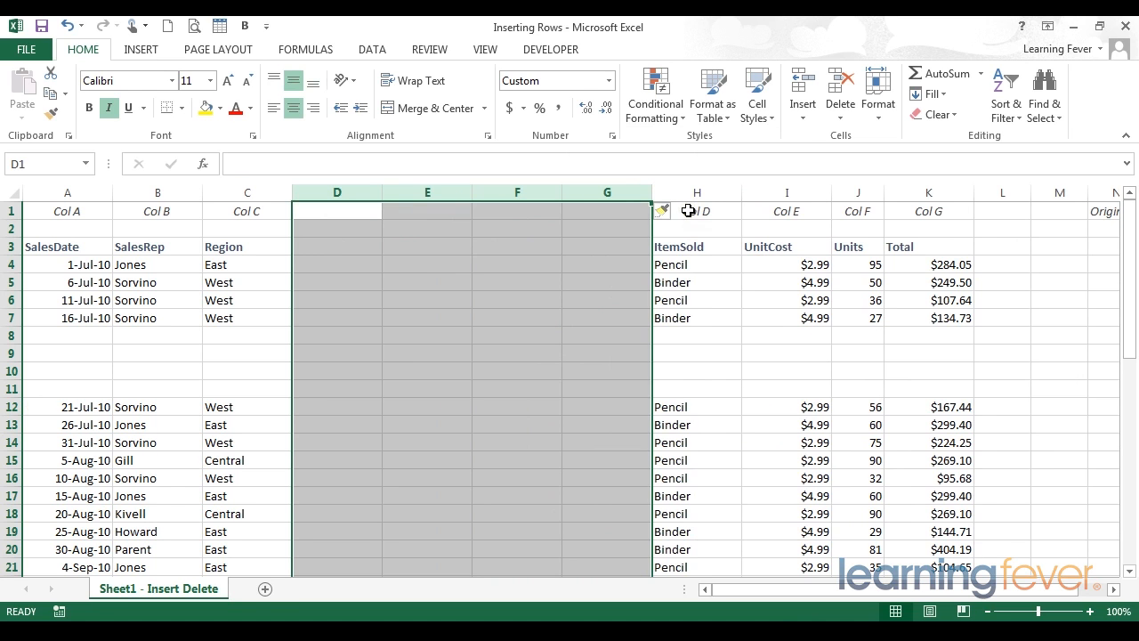
Undo the insertion of the four columns and the four rows, and deselect the range
{"action": "left_click", "coordinate": [68, 27]}
{"action": "left_click", "coordinate": [67, 26]}
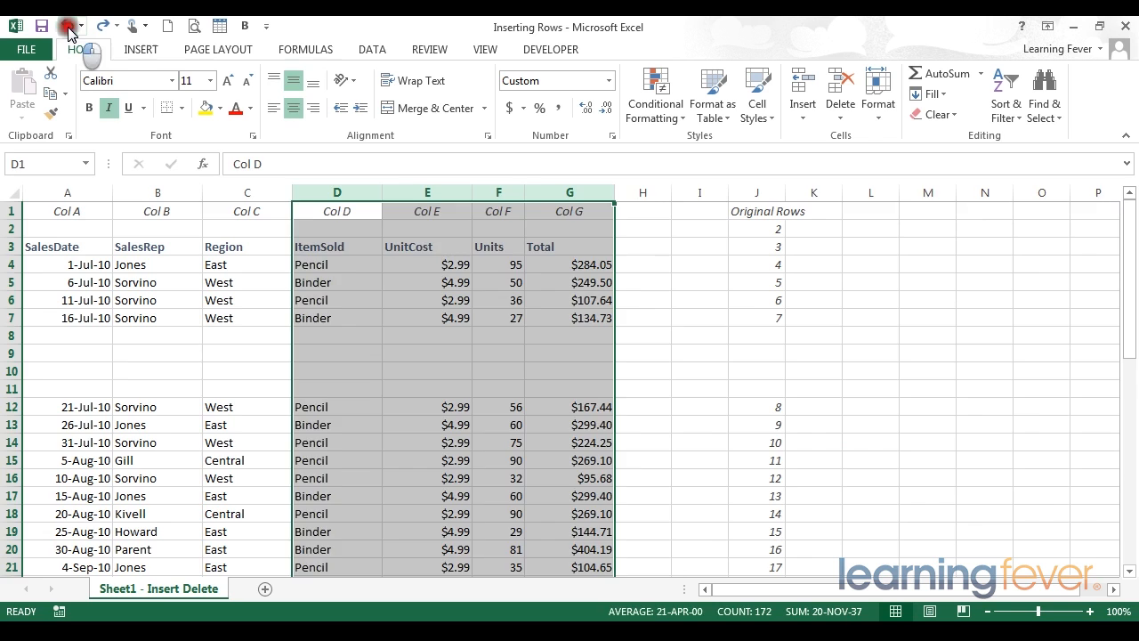
{"action": "left_click", "coordinate": [347, 353]}
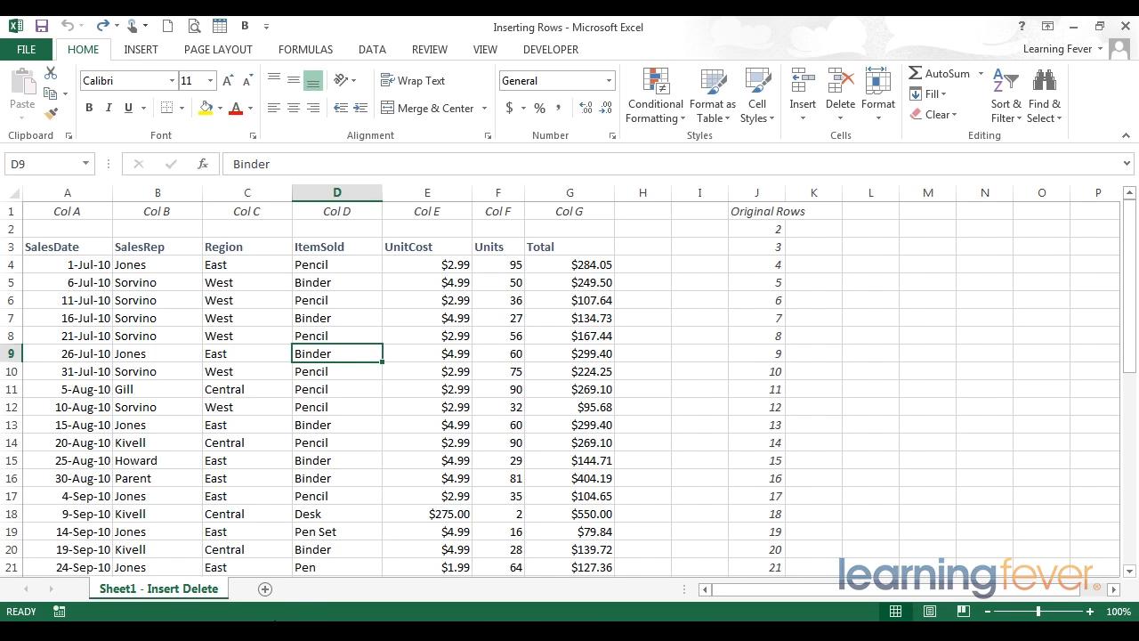
Examine the 31-Jul-10 record in row 10, selecting its cells A10:B10 and D10:G10
{"action": "left_click", "coordinate": [302, 372]}
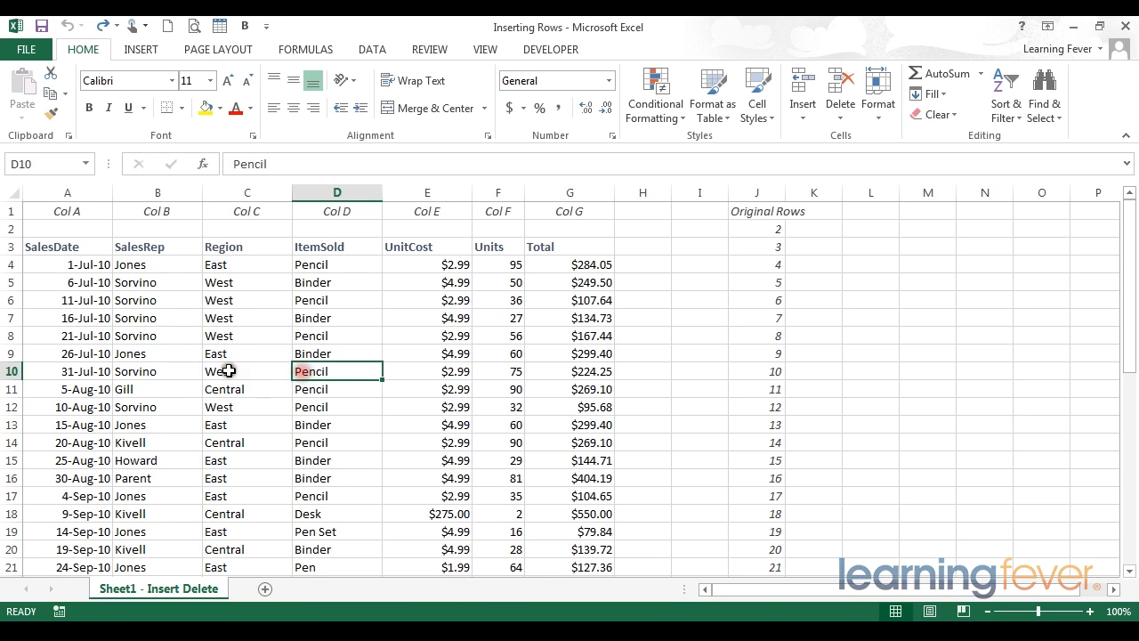
{"action": "left_click", "coordinate": [81, 367]}
{"action": "left_click_drag", "start_coordinate": [81, 367], "coordinate": [194, 370]}
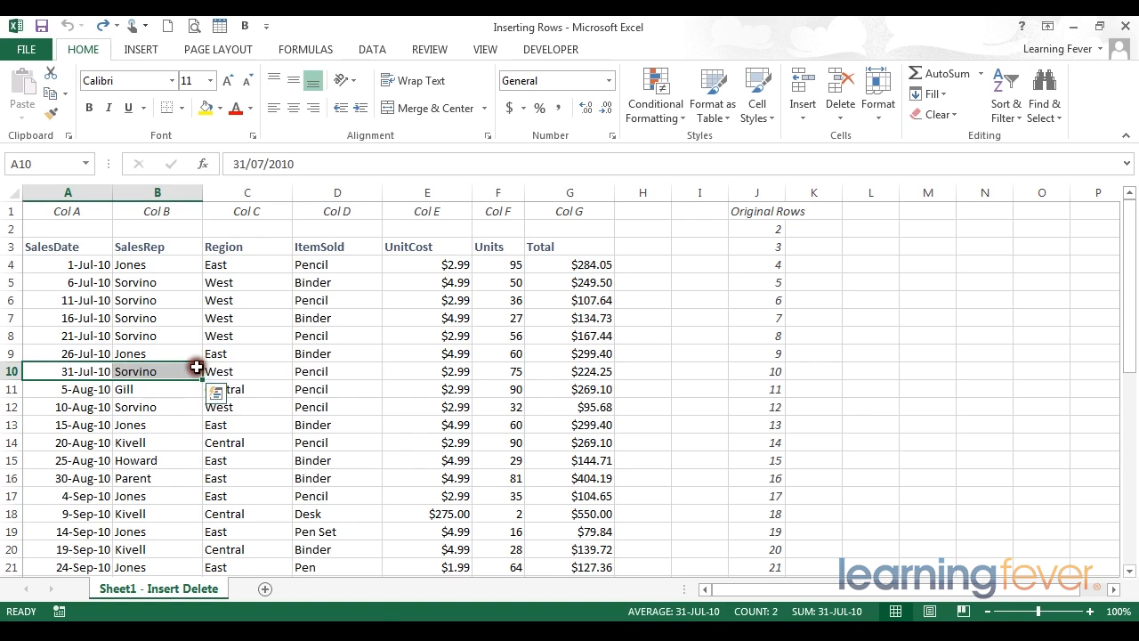
{"action": "left_click_drag", "start_coordinate": [313, 371], "coordinate": [590, 374]}
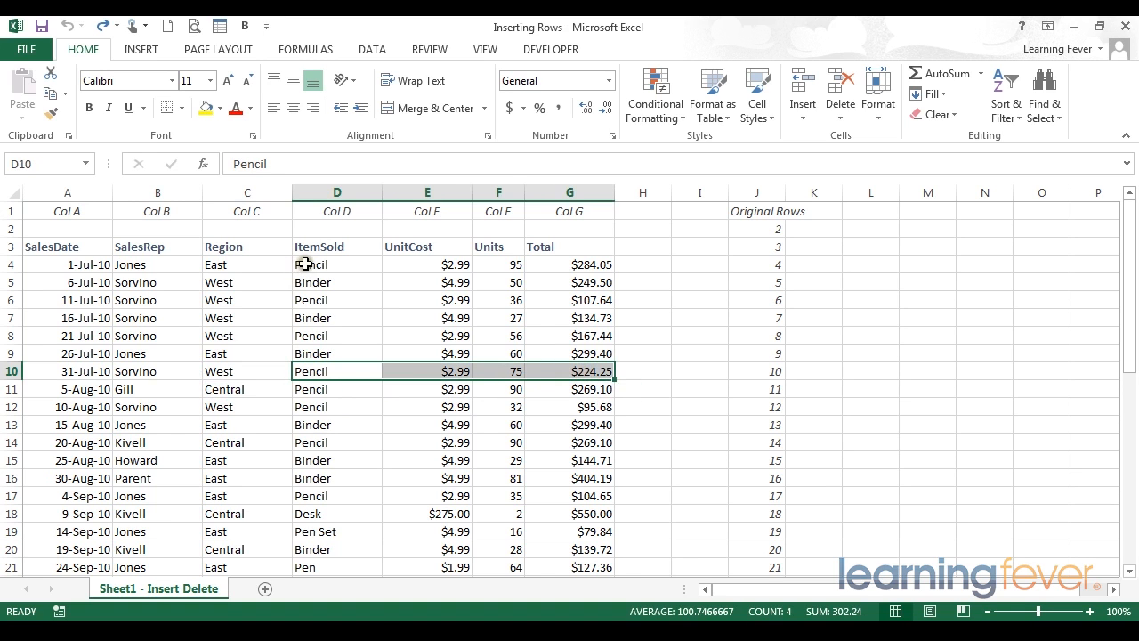
Shade the sales data range A4:G21 with the fill colour White, Background 1, Darker 15%
{"action": "left_click_drag", "start_coordinate": [64, 263], "coordinate": [561, 560]}
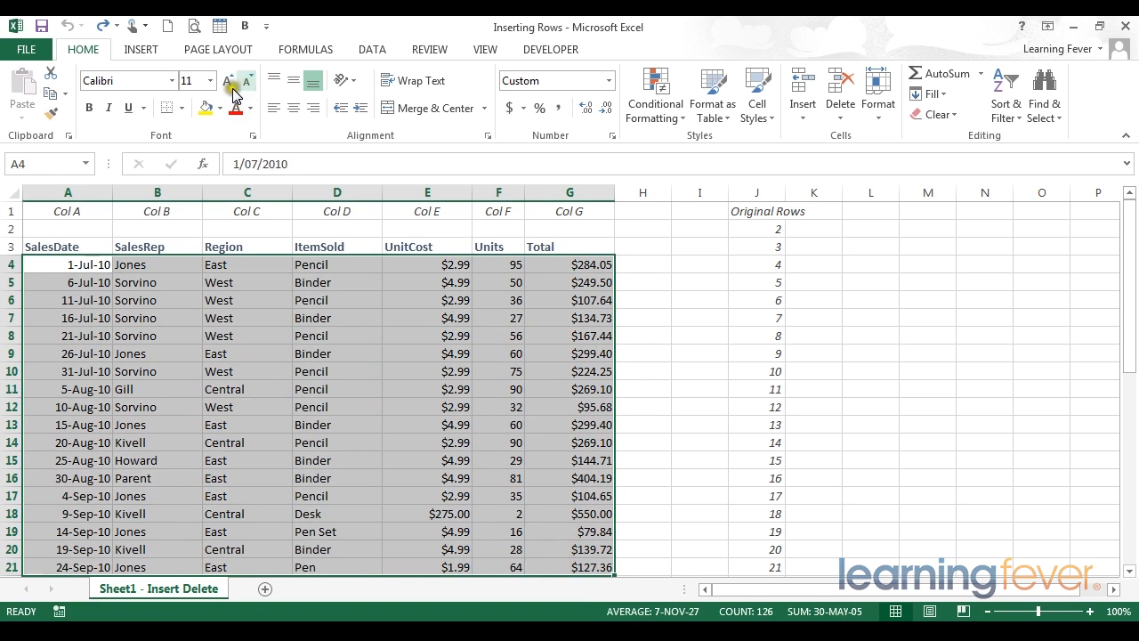
{"action": "left_click", "coordinate": [221, 109]}
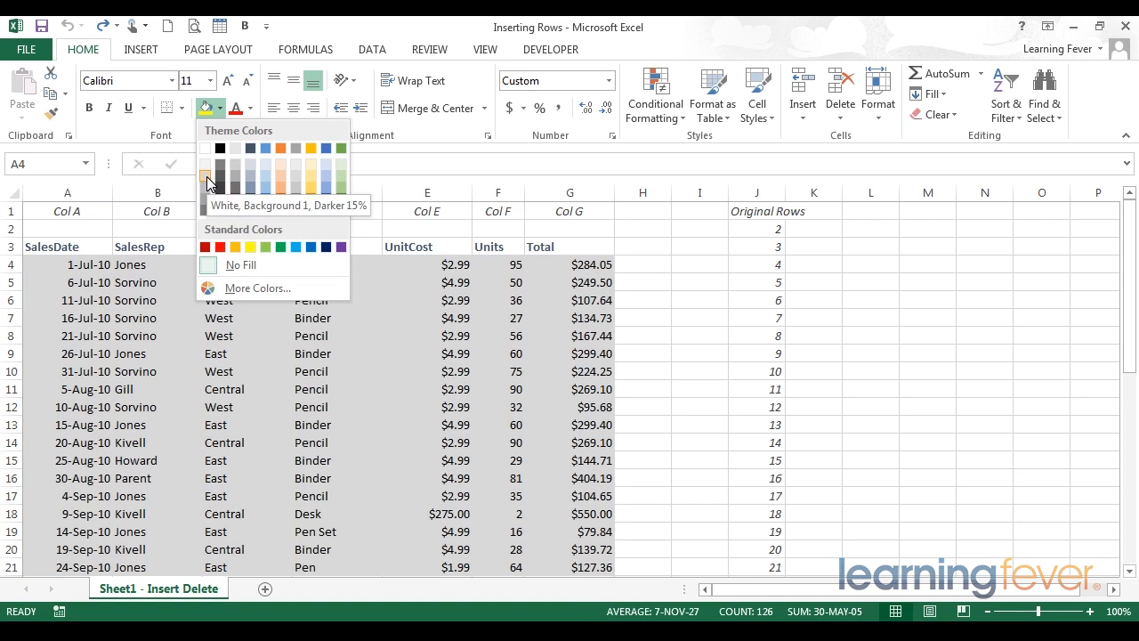
{"action": "left_click", "coordinate": [207, 184]}
{"action": "left_click", "coordinate": [439, 406]}
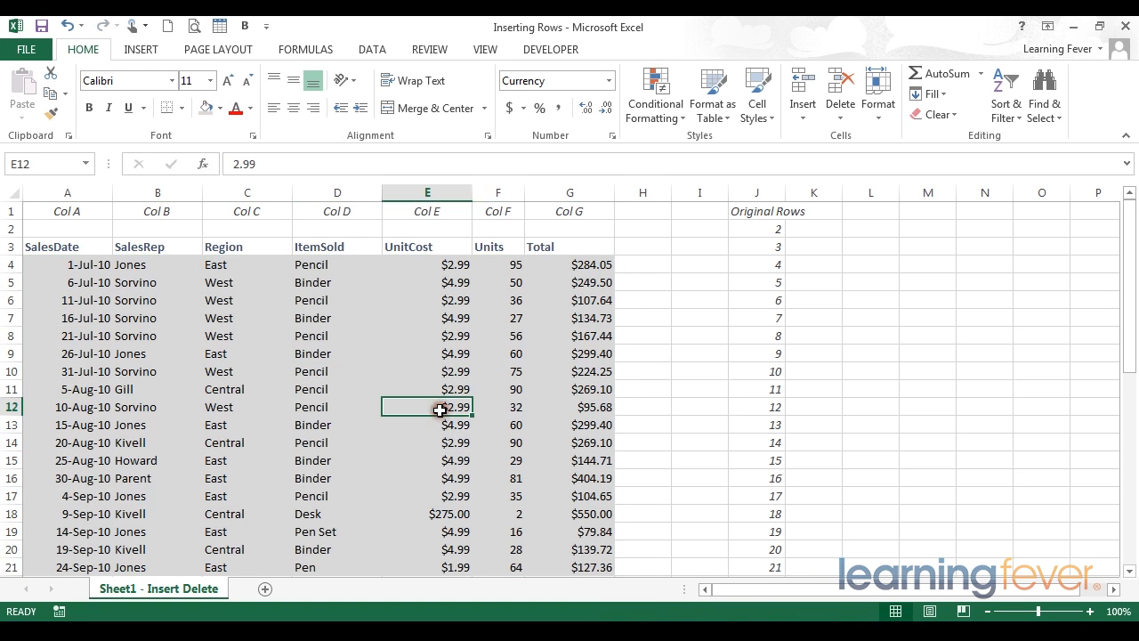
Check where the grey shading ends by selecting the record in A22:G22 just below it
{"action": "scroll", "coordinate": [439, 409], "scroll_direction": "down", "scroll_amount": 1}
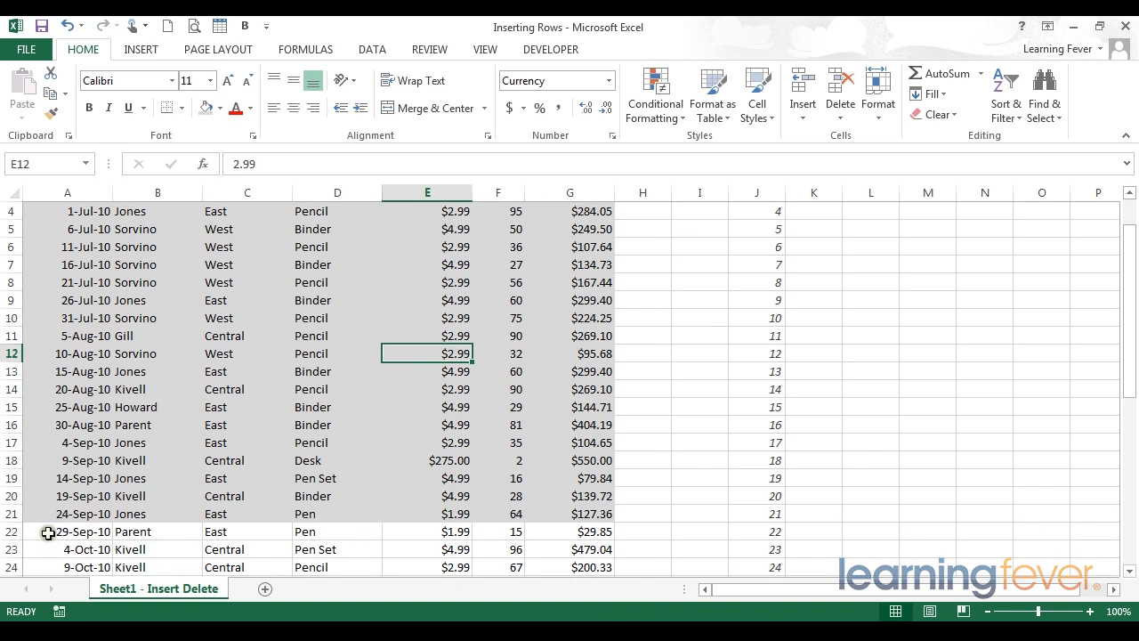
{"action": "left_click_drag", "start_coordinate": [30, 532], "coordinate": [610, 531]}
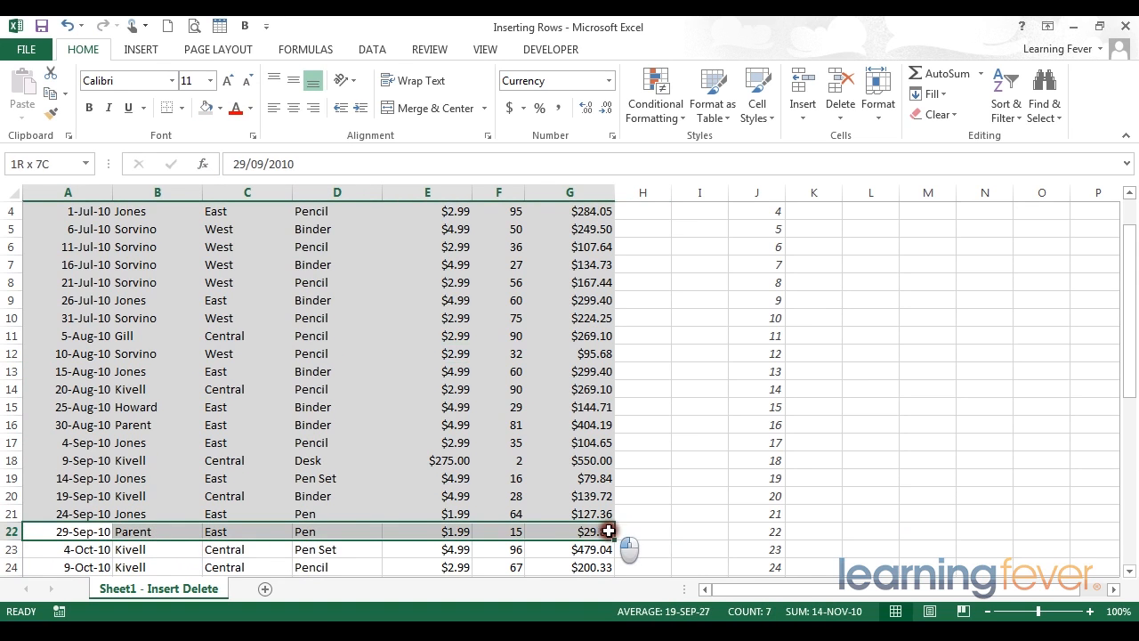
{"action": "scroll", "coordinate": [443, 552], "scroll_direction": "up", "scroll_amount": 1}
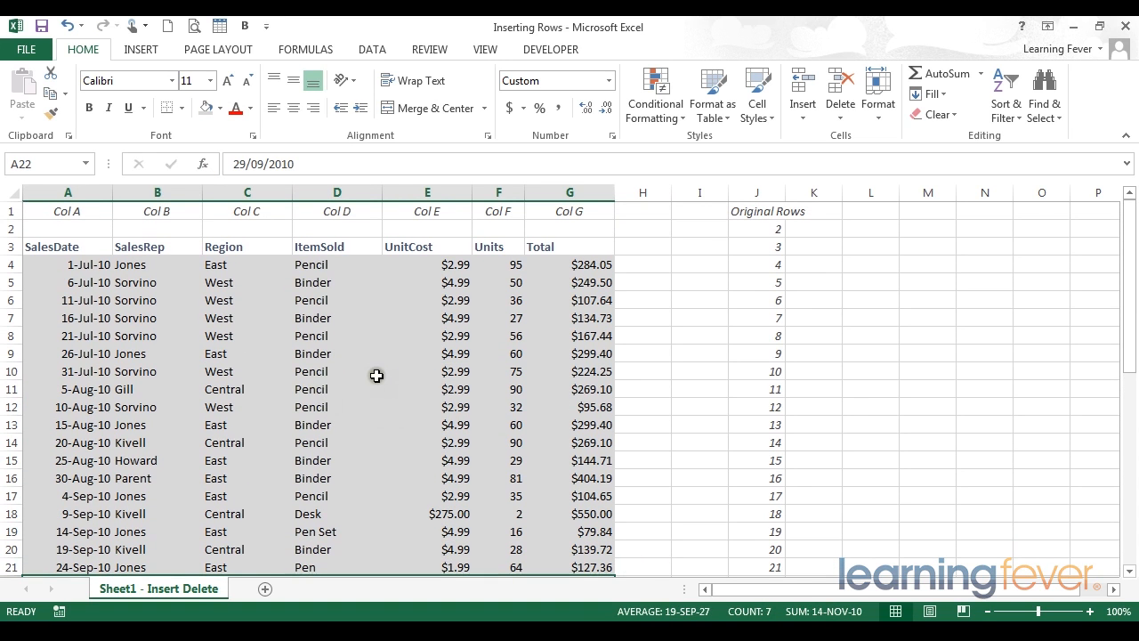
Insert blank cells at D10:G10 in the 31-Jul-10 record, shifting the existing cells down
{"action": "left_click_drag", "start_coordinate": [333, 373], "coordinate": [598, 375]}
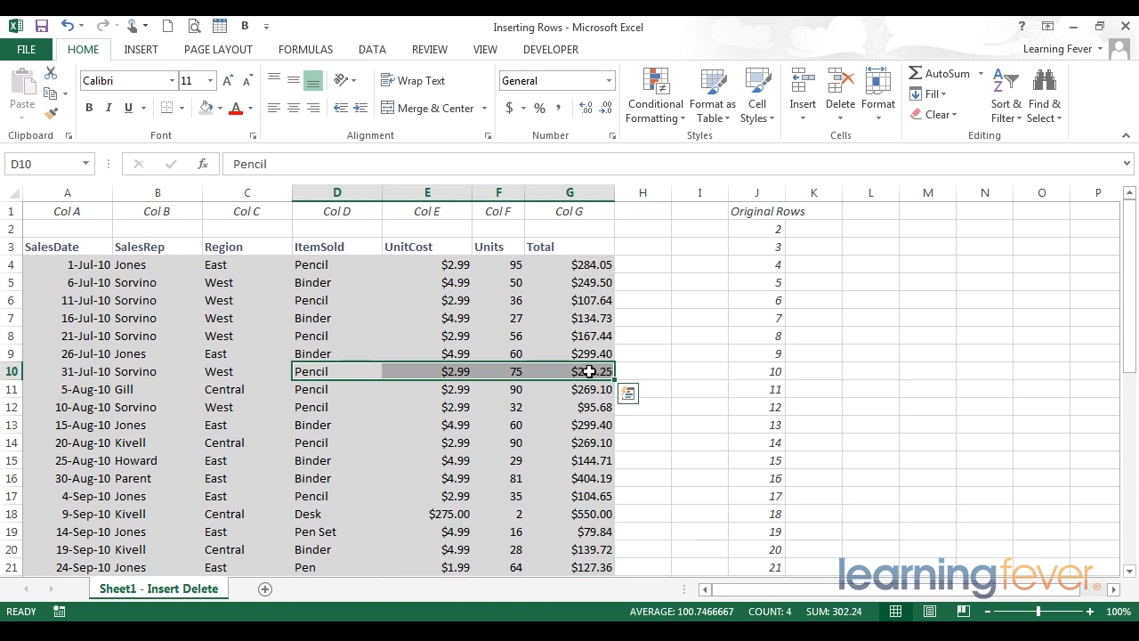
{"action": "right_click", "coordinate": [522, 371]}
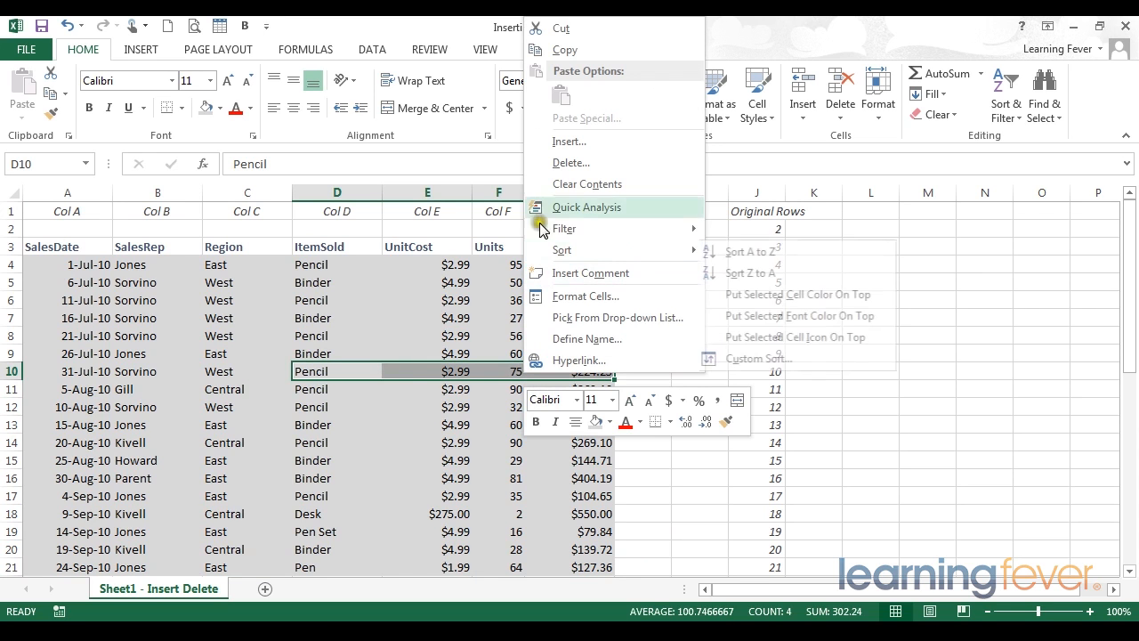
{"action": "left_click", "coordinate": [563, 145]}
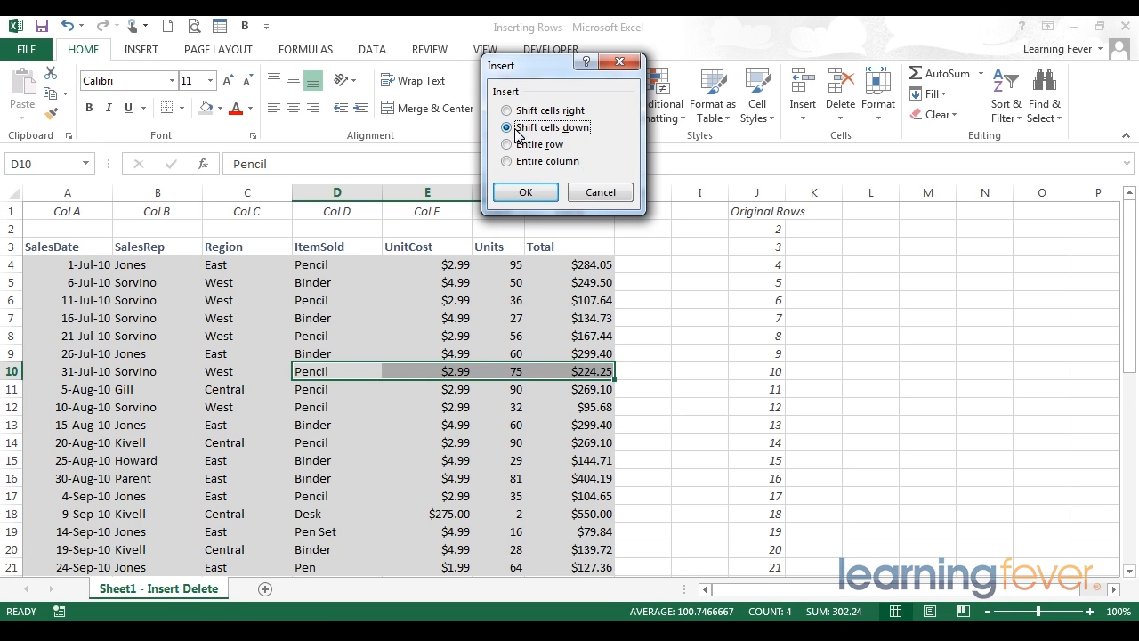
{"action": "left_click", "coordinate": [525, 193]}
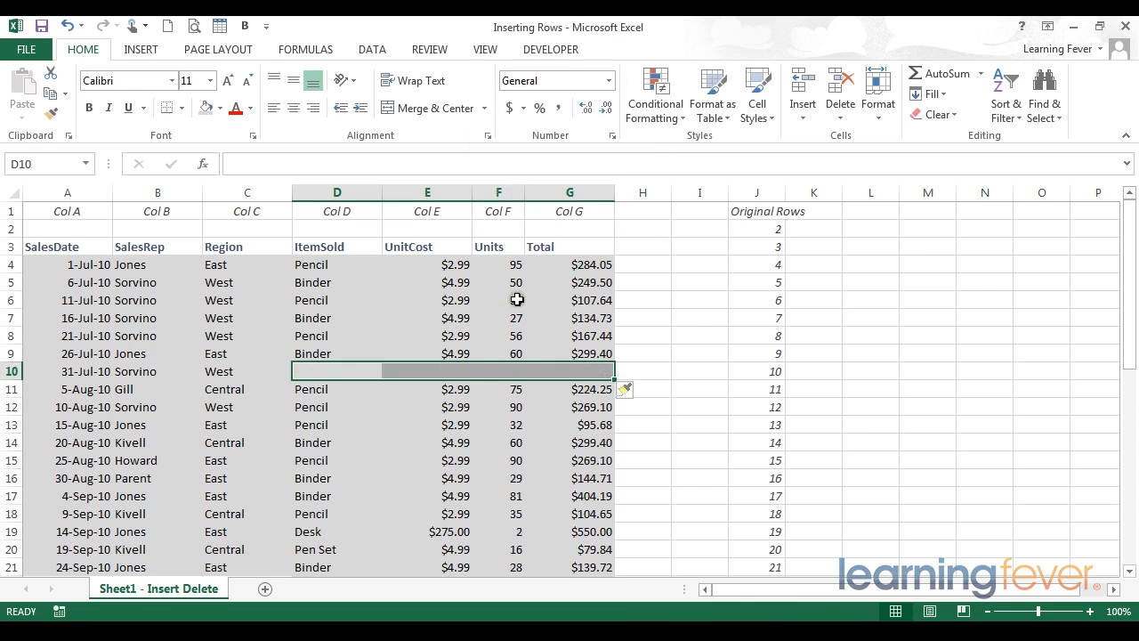
{"action": "left_click", "coordinate": [665, 313]}
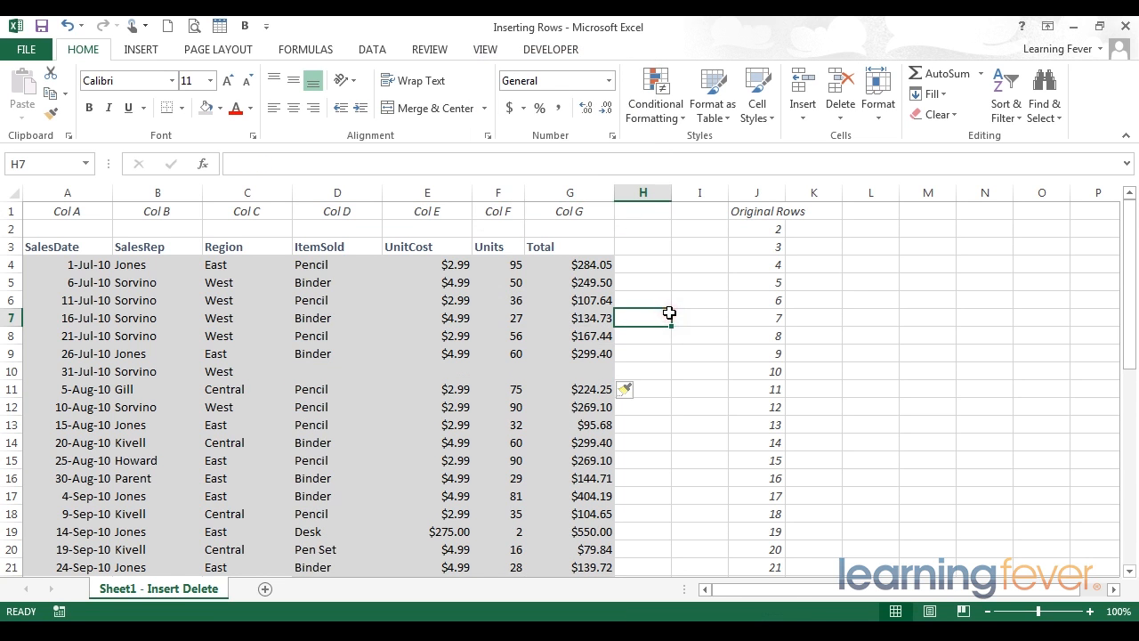
{"action": "scroll", "coordinate": [604, 358], "scroll_direction": "down", "scroll_amount": 3}
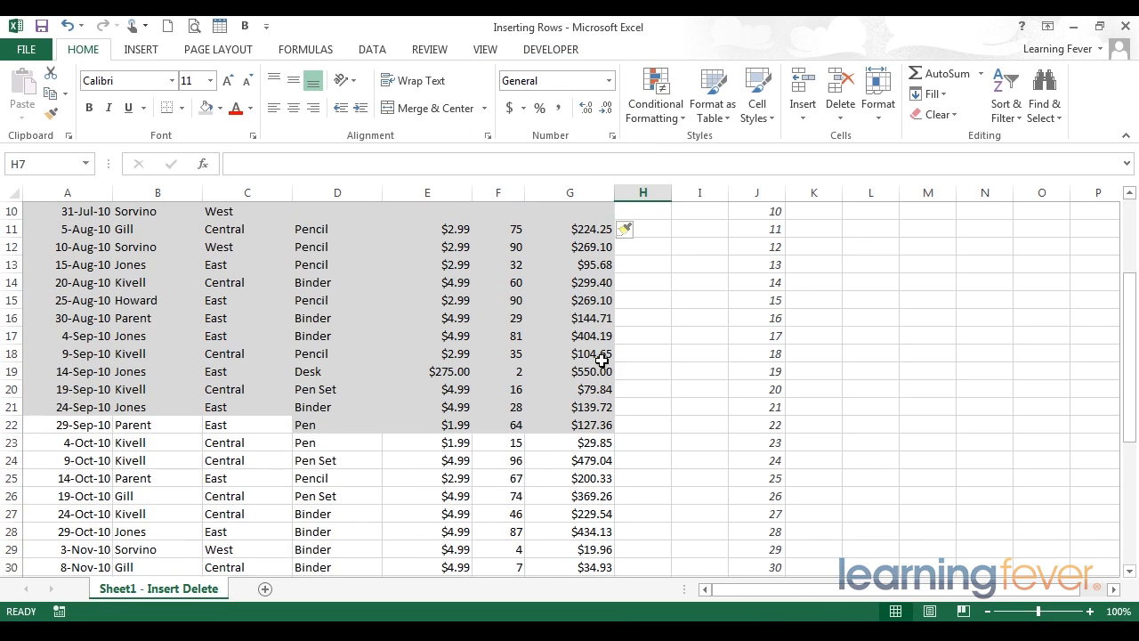
{"action": "scroll", "coordinate": [603, 356], "scroll_direction": "up", "scroll_amount": 2}
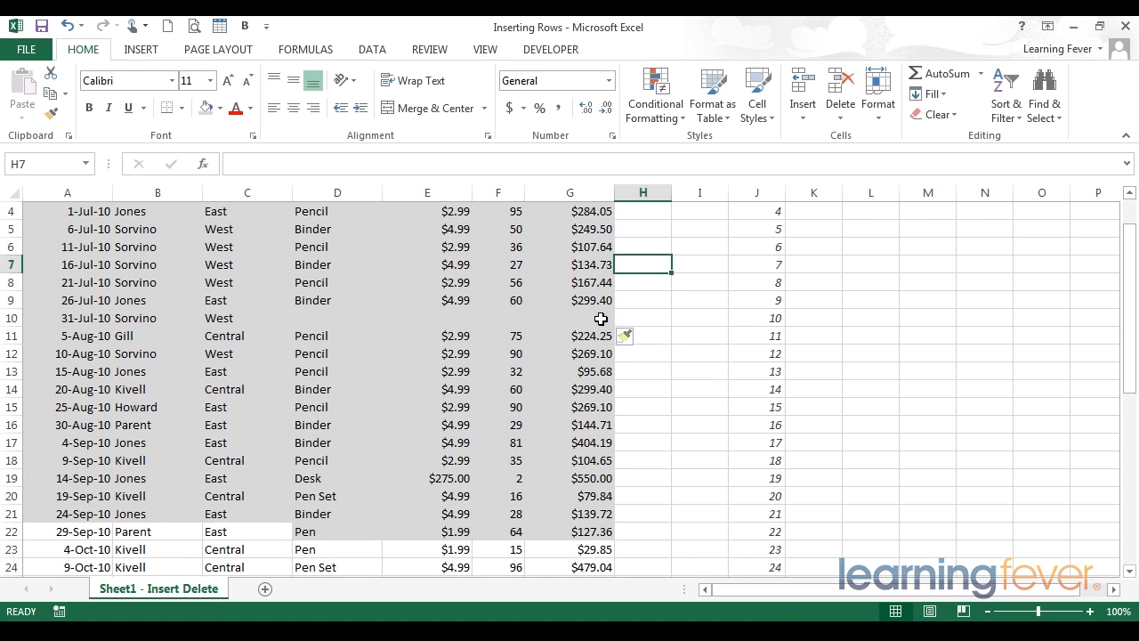
Clear the grey shading from the inserted cells D10:G10 by filling the unshaded blank cell H10 across them
{"action": "left_click_drag", "start_coordinate": [311, 300], "coordinate": [588, 301]}
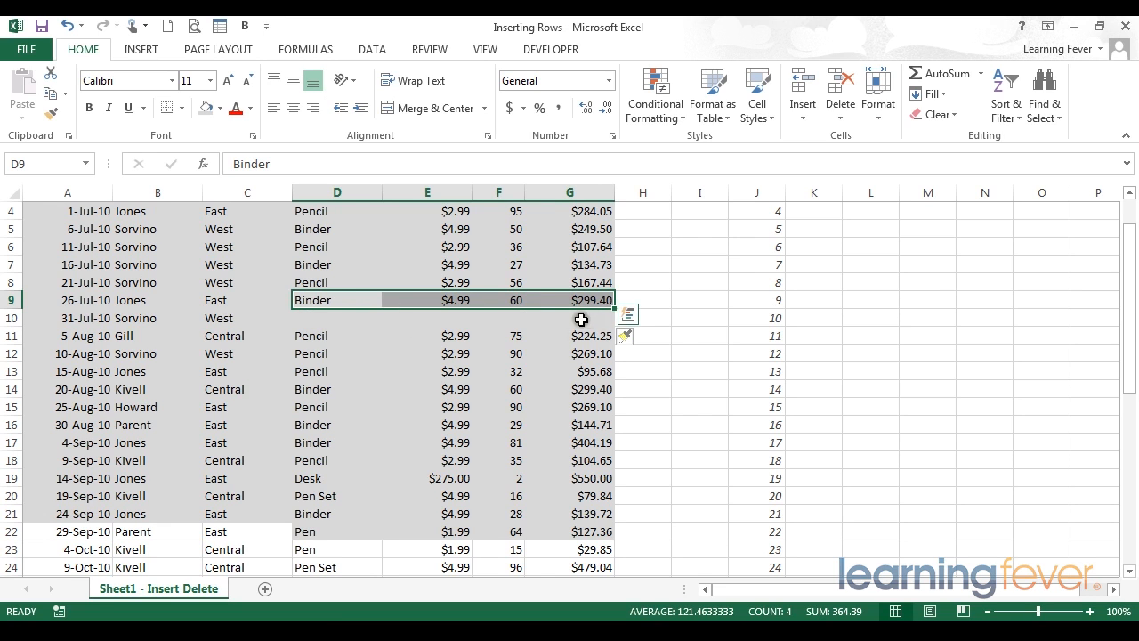
{"action": "left_click", "coordinate": [656, 319]}
{"action": "left_click_drag", "start_coordinate": [672, 326], "coordinate": [320, 318]}
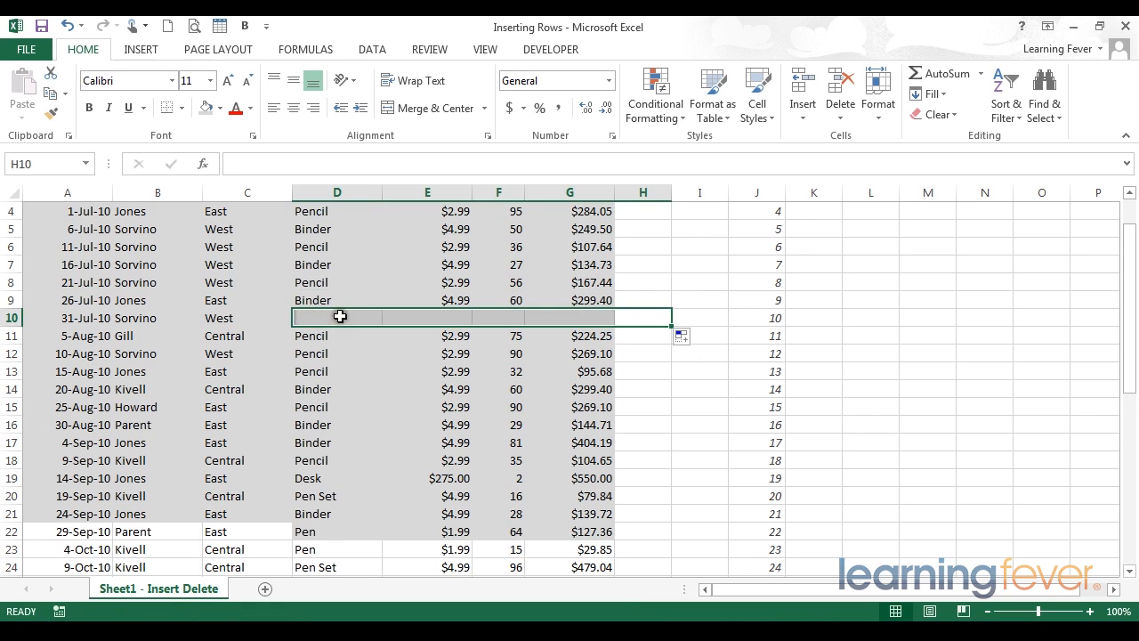
{"action": "left_click", "coordinate": [340, 315]}
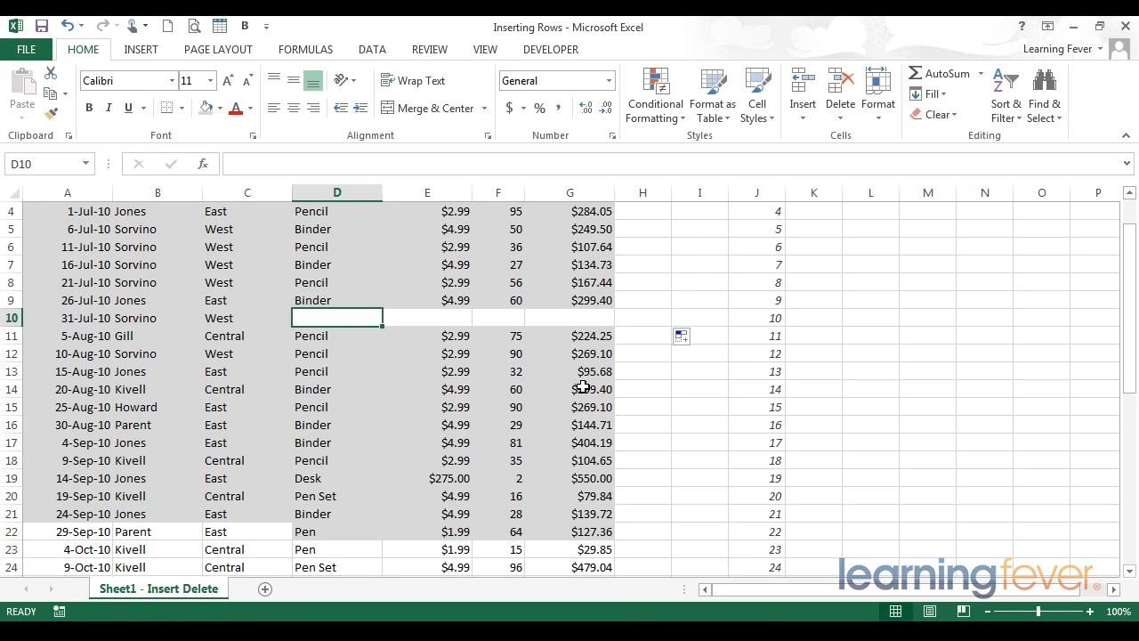
{"action": "scroll", "coordinate": [583, 386], "scroll_direction": "up", "scroll_amount": 1}
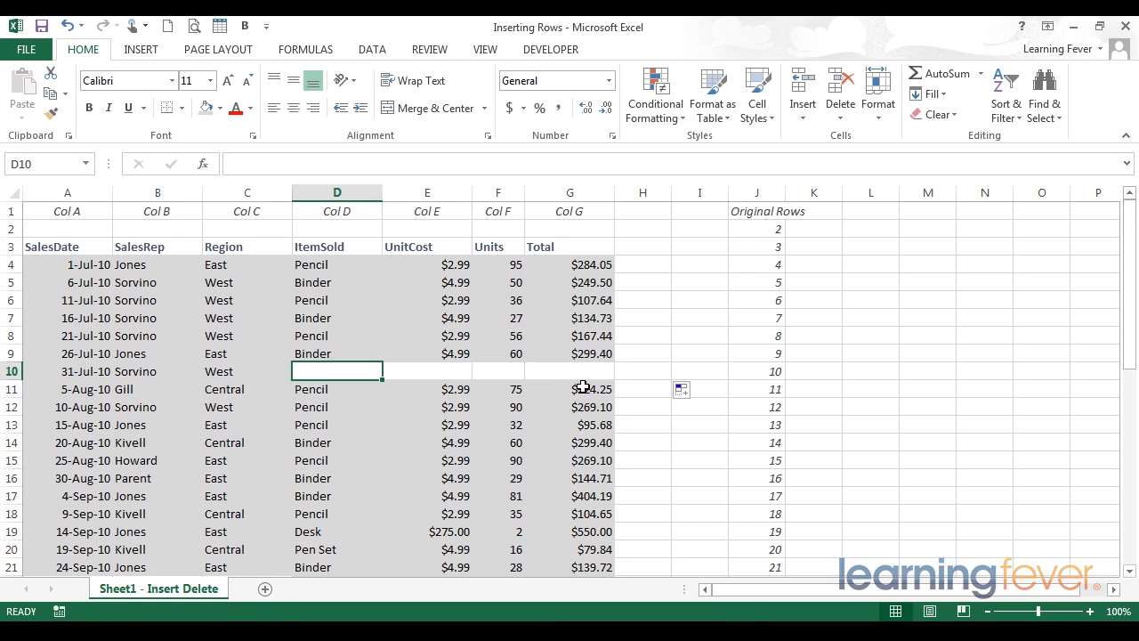
{"action": "scroll", "coordinate": [570, 388], "scroll_direction": "down", "scroll_amount": 1}
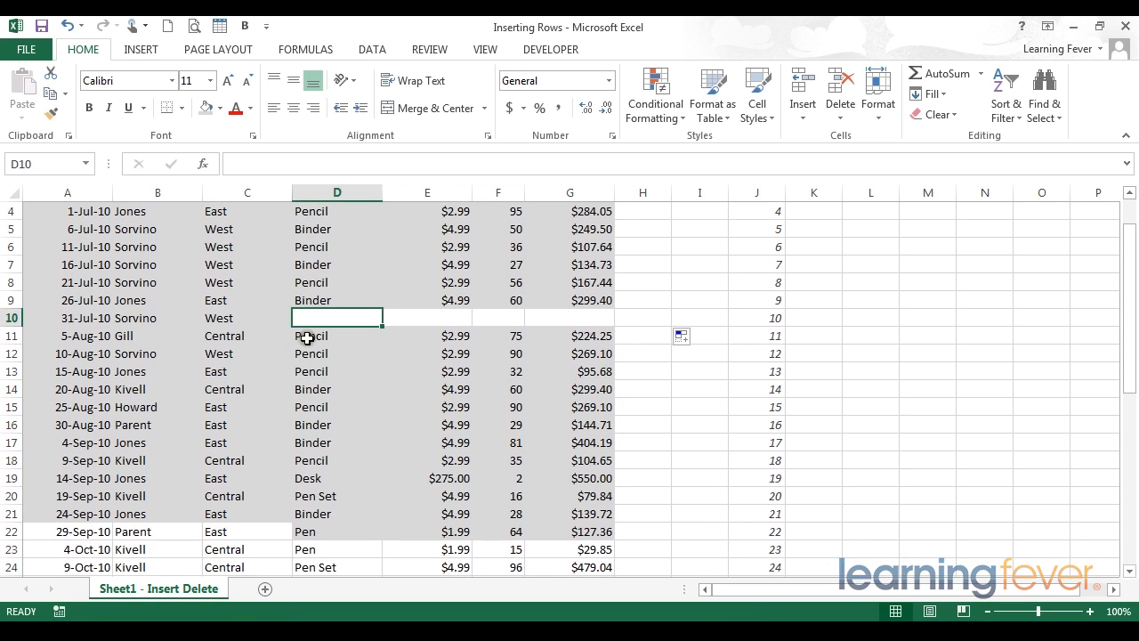
Examine the shifted cells in columns D to G, selecting D11:G22, D22:G22, A18:G24 and the last records in D42:G45
{"action": "left_click_drag", "start_coordinate": [307, 316], "coordinate": [554, 315]}
{"action": "left_click_drag", "start_coordinate": [324, 333], "coordinate": [577, 533]}
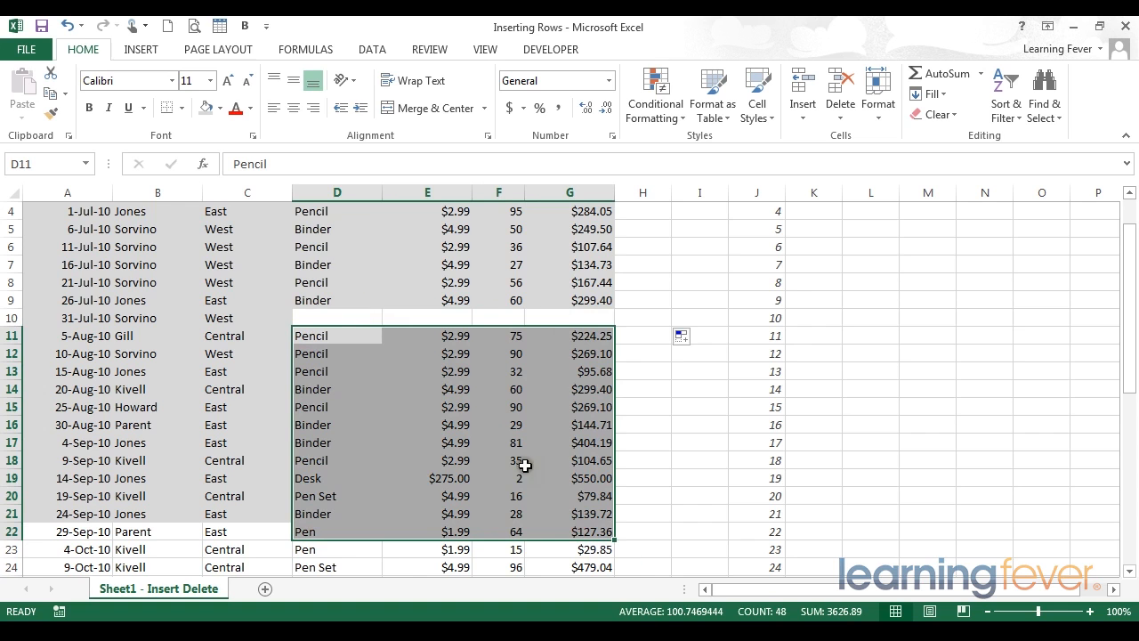
{"action": "scroll", "coordinate": [525, 465], "scroll_direction": "down", "scroll_amount": 2}
{"action": "left_click_drag", "start_coordinate": [324, 422], "coordinate": [609, 422]}
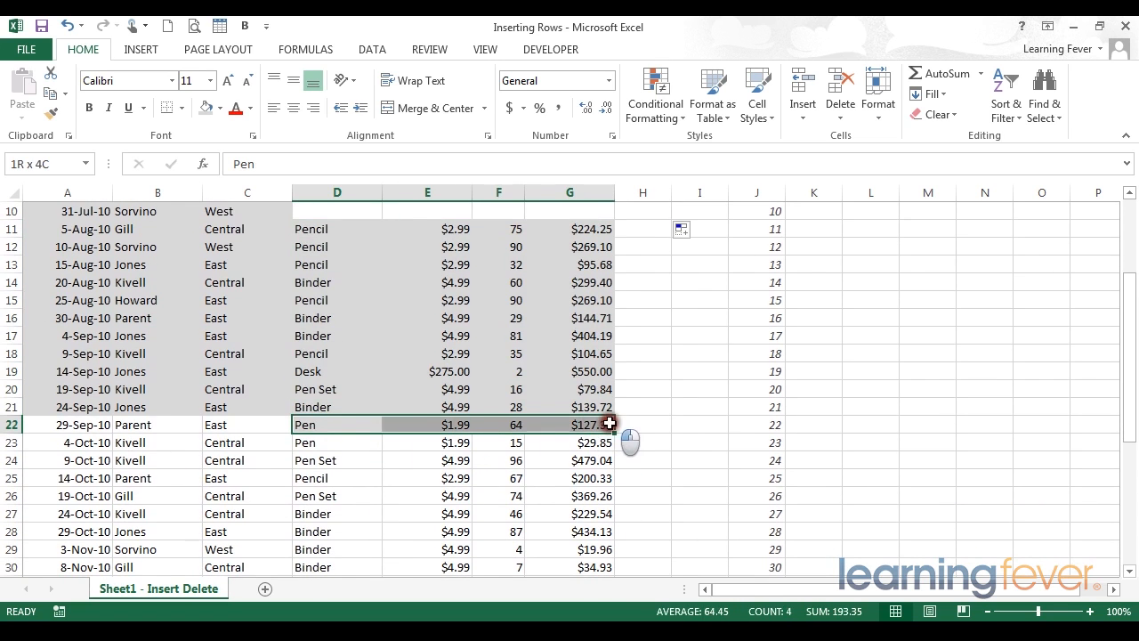
{"action": "left_click_drag", "start_coordinate": [81, 354], "coordinate": [614, 463]}
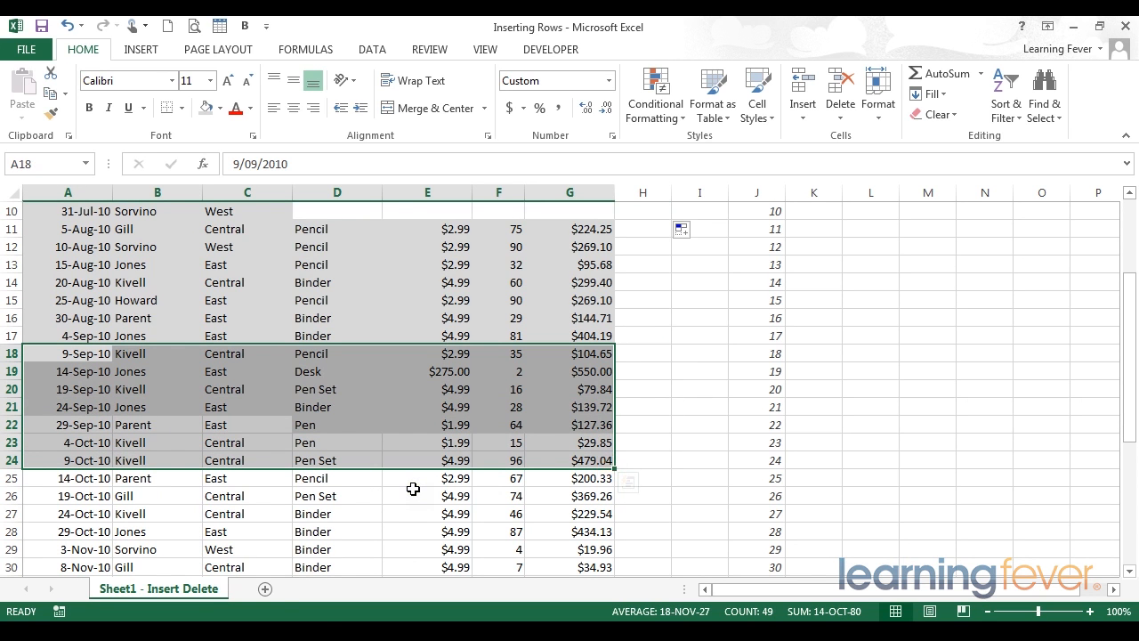
{"action": "scroll", "coordinate": [412, 488], "scroll_direction": "down", "scroll_amount": 9}
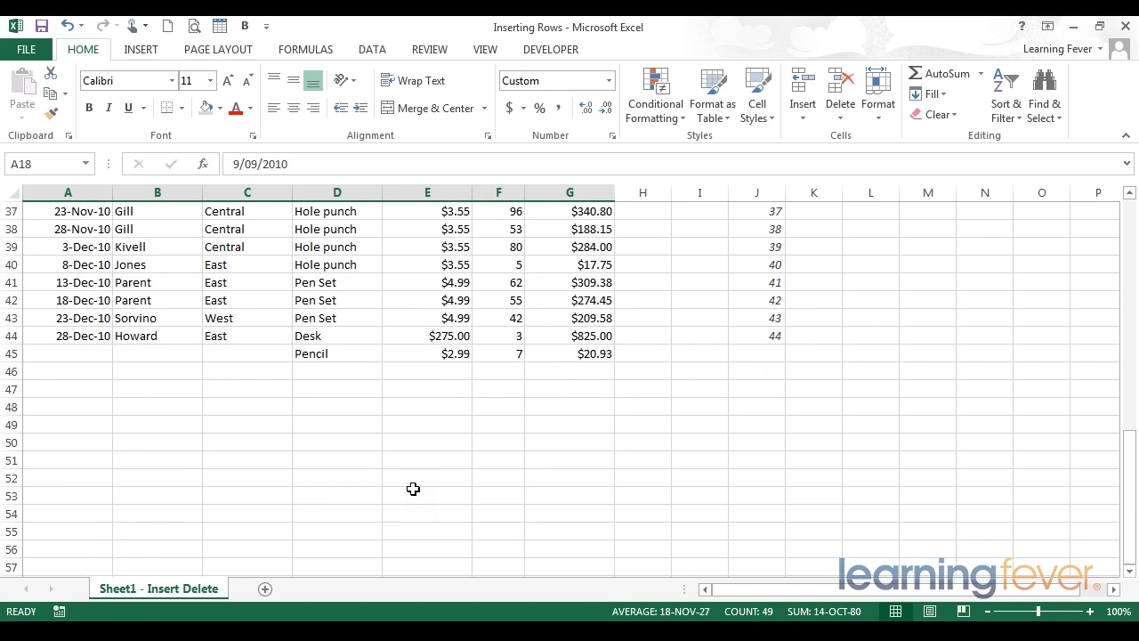
{"action": "left_click_drag", "start_coordinate": [316, 300], "coordinate": [603, 354]}
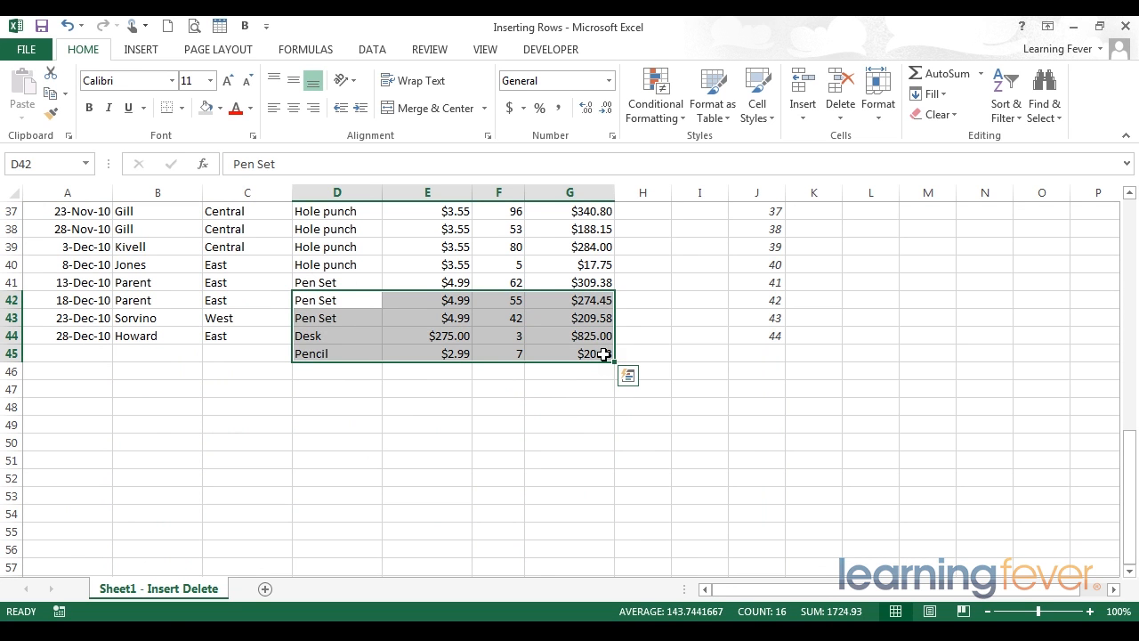
{"action": "scroll", "coordinate": [603, 355], "scroll_direction": "up", "scroll_amount": 8}
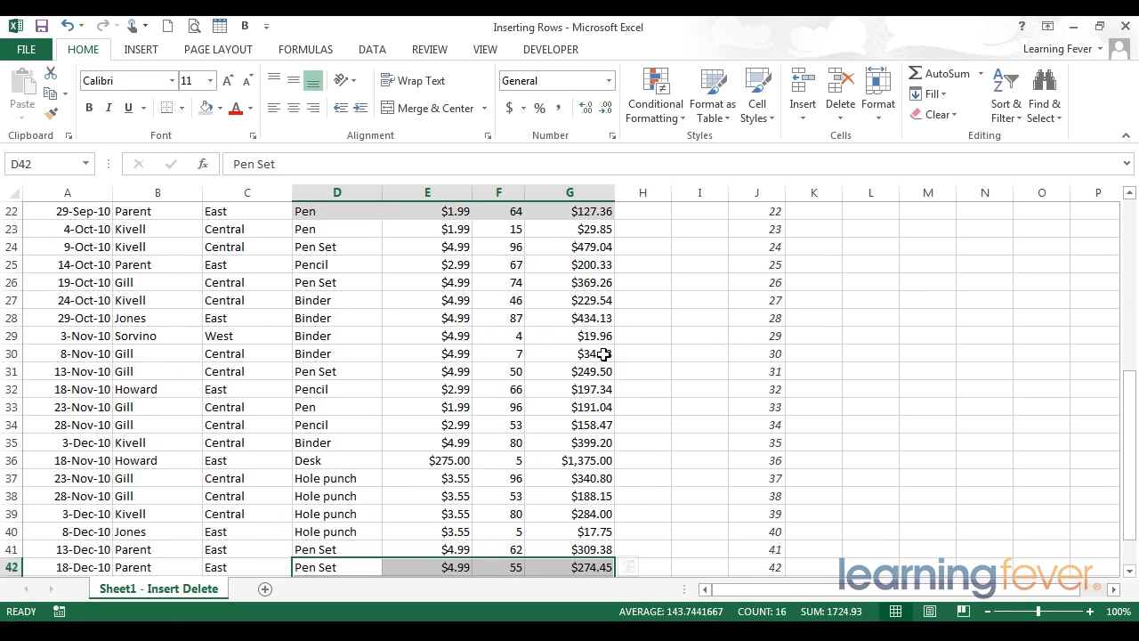
Compare the cells of rows 21 and 22 at the shading boundary, selecting A21:C21 and D22:G22
{"action": "left_click_drag", "start_coordinate": [314, 367], "coordinate": [564, 371]}
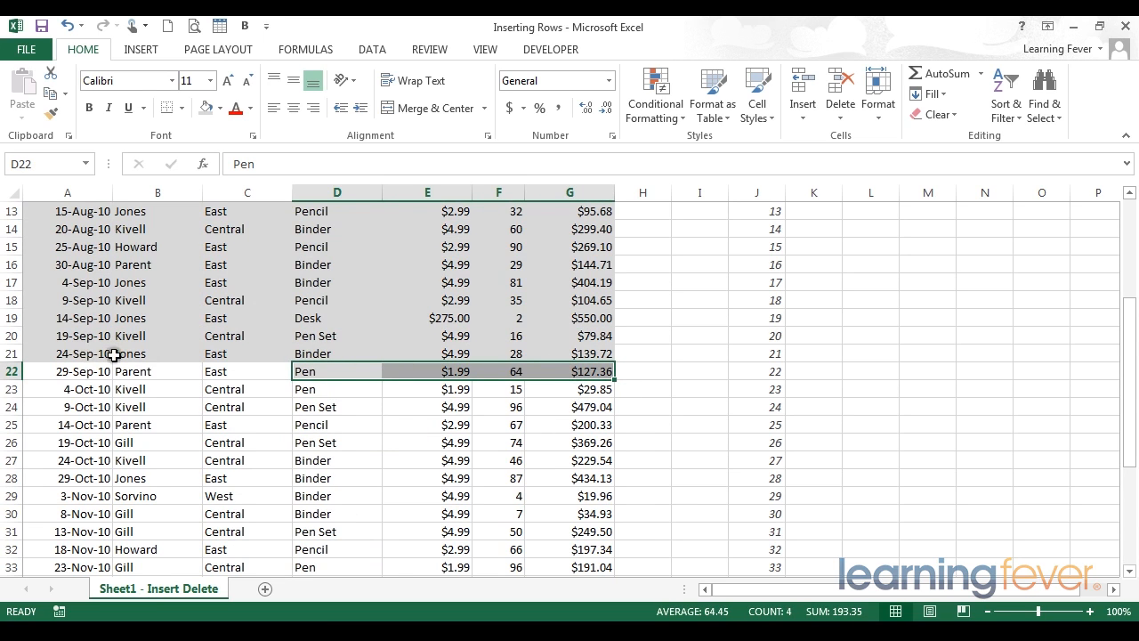
{"action": "left_click", "coordinate": [158, 356]}
{"action": "left_click", "coordinate": [230, 355]}
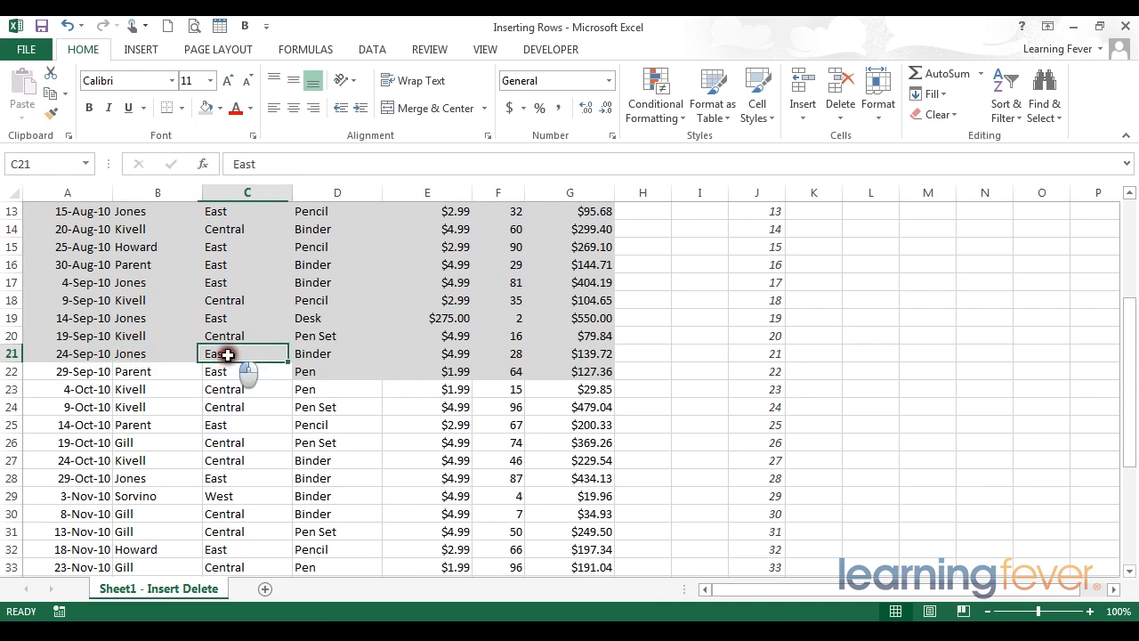
{"action": "left_click", "coordinate": [307, 373]}
{"action": "left_click_drag", "start_coordinate": [307, 372], "coordinate": [449, 374]}
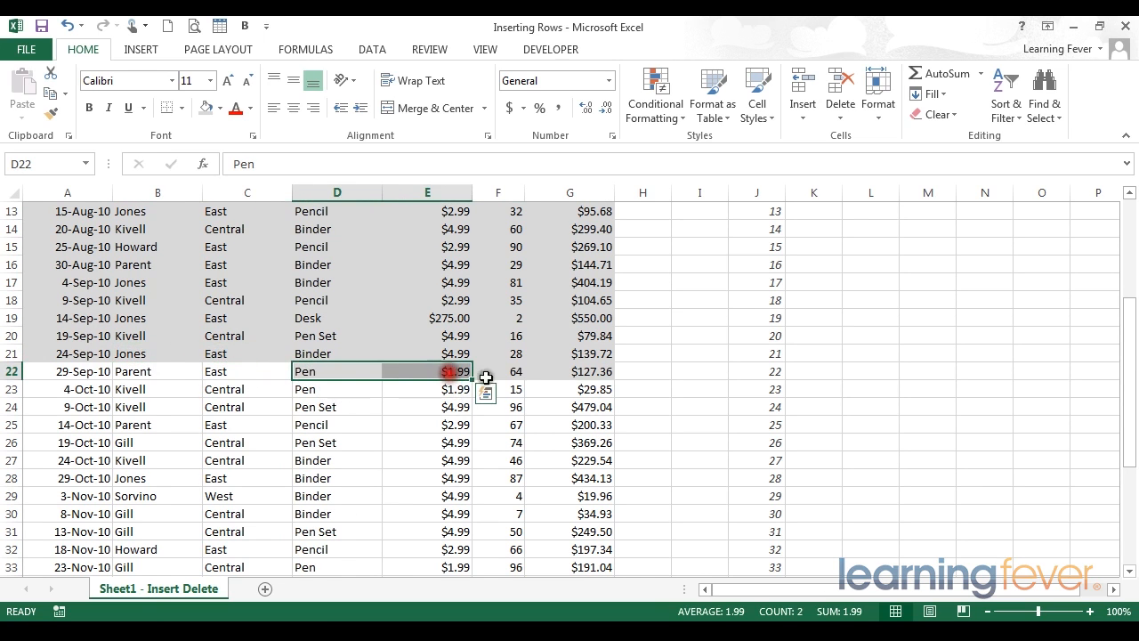
{"action": "left_click", "coordinate": [509, 375]}
{"action": "left_click", "coordinate": [574, 375]}
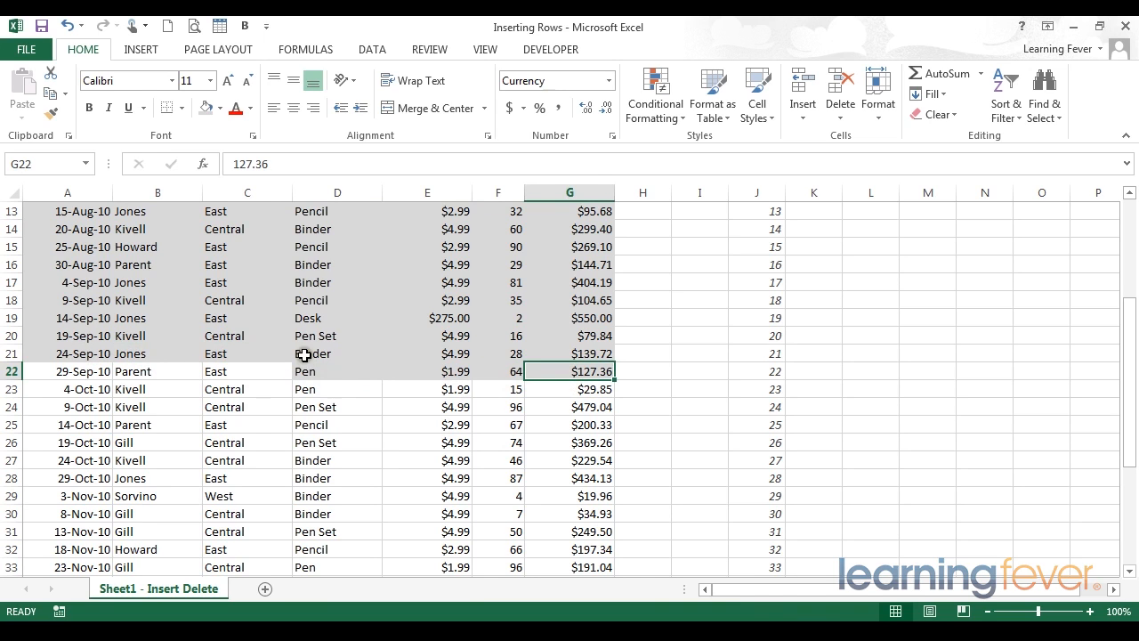
{"action": "left_click_drag", "start_coordinate": [263, 359], "coordinate": [104, 353]}
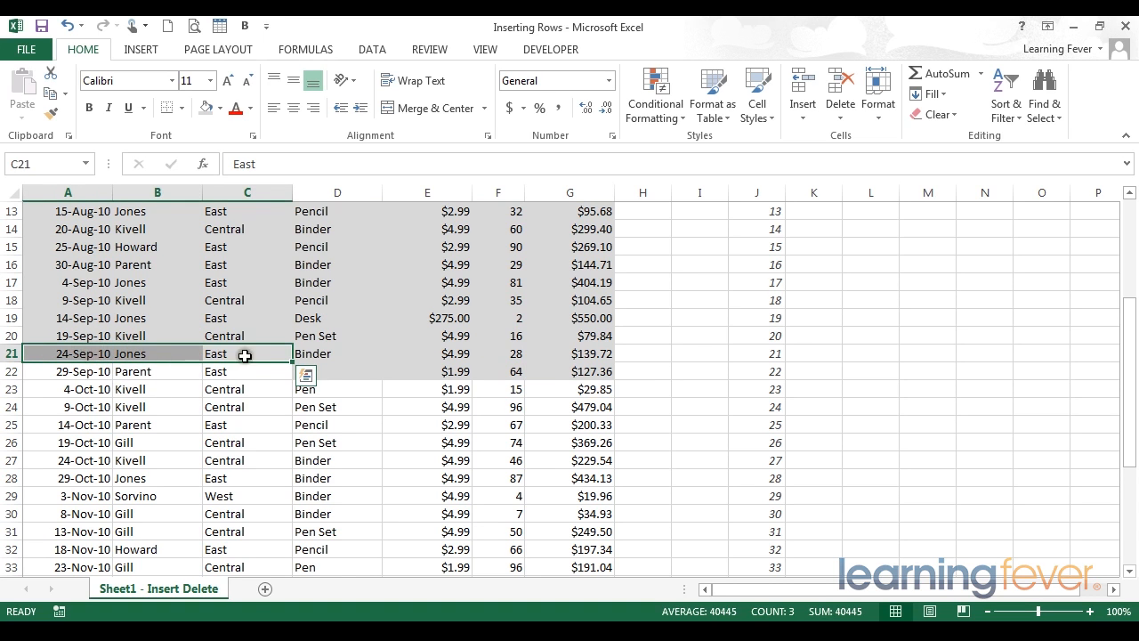
{"action": "left_click", "coordinate": [327, 353]}
{"action": "left_click", "coordinate": [428, 356]}
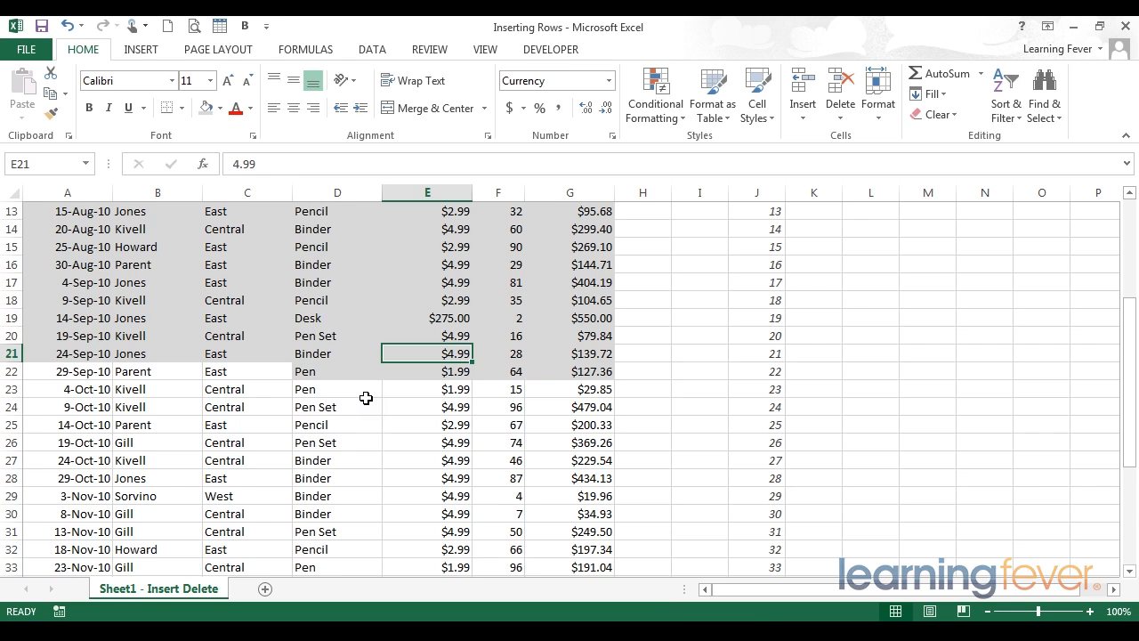
Examine how the 31-Jul-10 record in A10:C10 aligns with the shifted cells D11:G11, and check the records in A10:H16
{"action": "scroll", "coordinate": [366, 398], "scroll_direction": "up", "scroll_amount": 4}
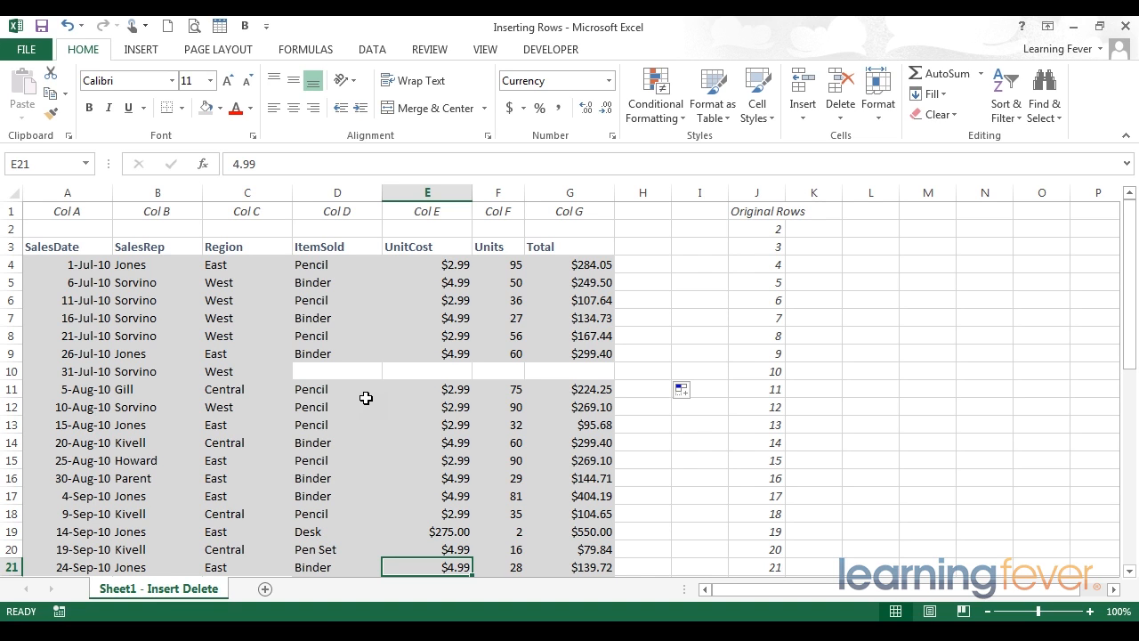
{"action": "left_click", "coordinate": [67, 368]}
{"action": "left_click_drag", "start_coordinate": [67, 368], "coordinate": [728, 373]}
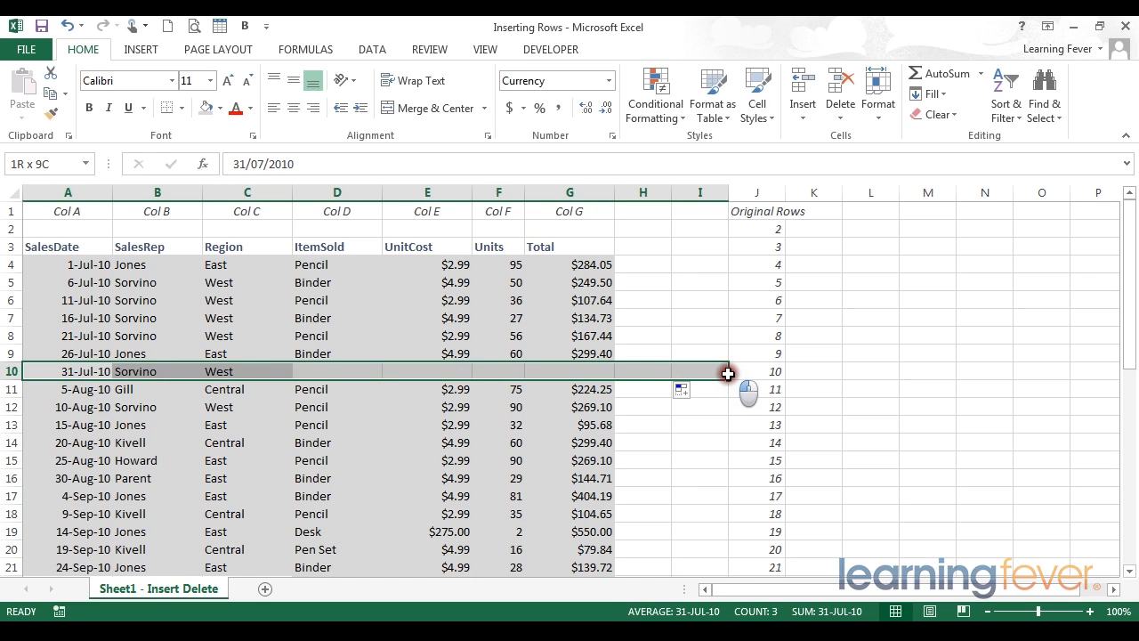
{"action": "left_click_drag", "start_coordinate": [728, 374], "coordinate": [728, 374]}
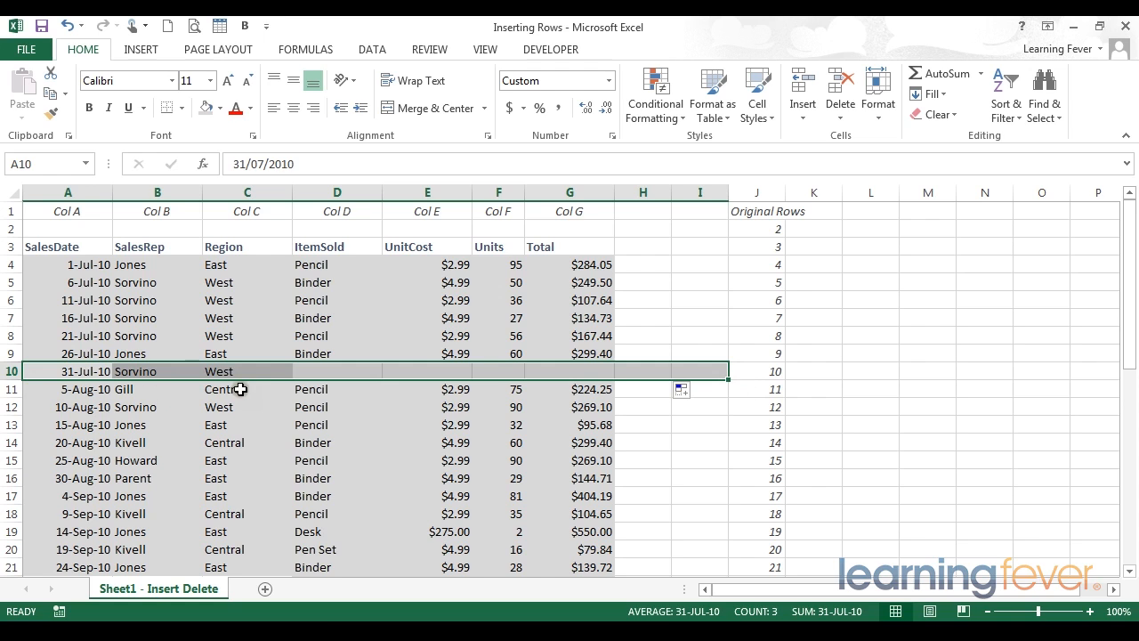
{"action": "left_click", "coordinate": [380, 389]}
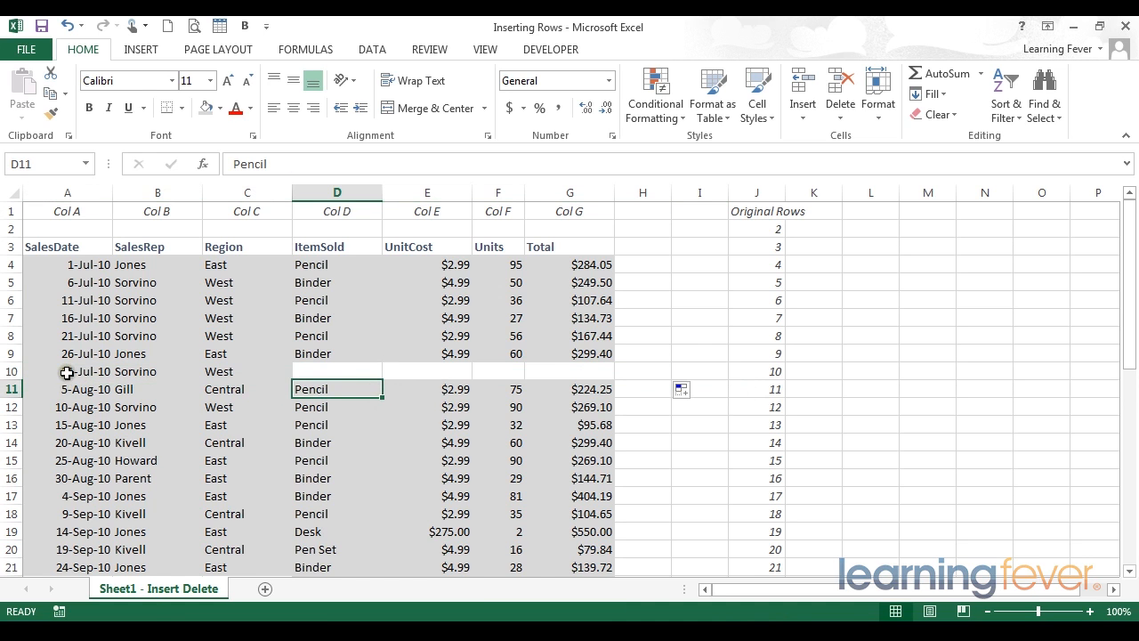
{"action": "left_click", "coordinate": [62, 372]}
{"action": "left_click", "coordinate": [135, 372]}
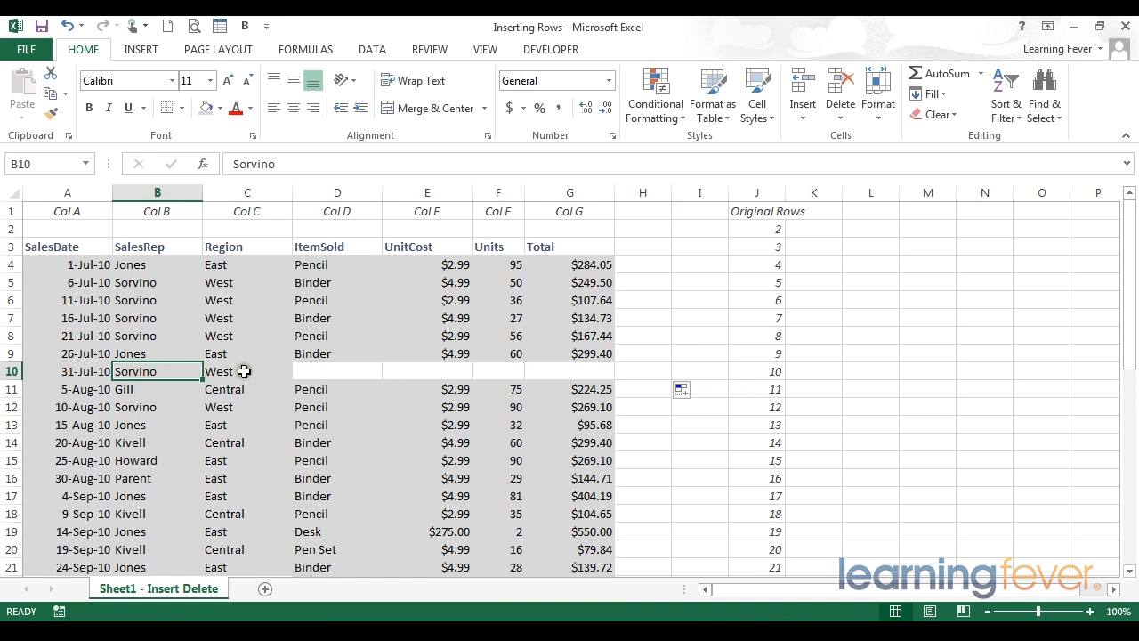
{"action": "left_click_drag", "start_coordinate": [242, 372], "coordinate": [71, 372]}
{"action": "left_click_drag", "start_coordinate": [337, 389], "coordinate": [571, 383]}
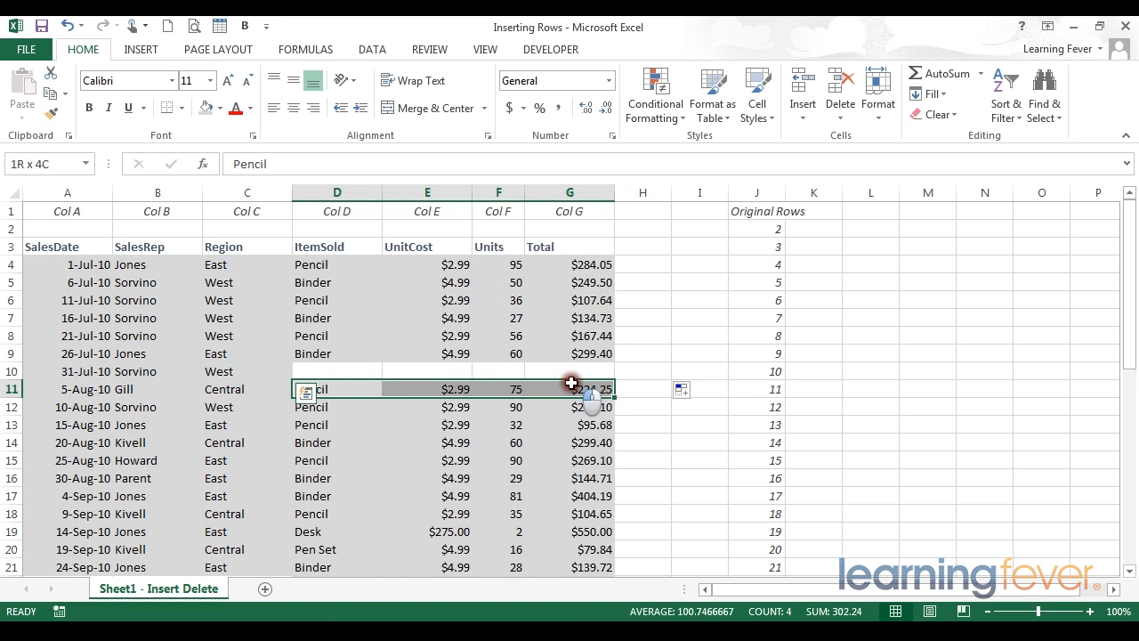
{"action": "left_click_drag", "start_coordinate": [54, 371], "coordinate": [626, 484]}
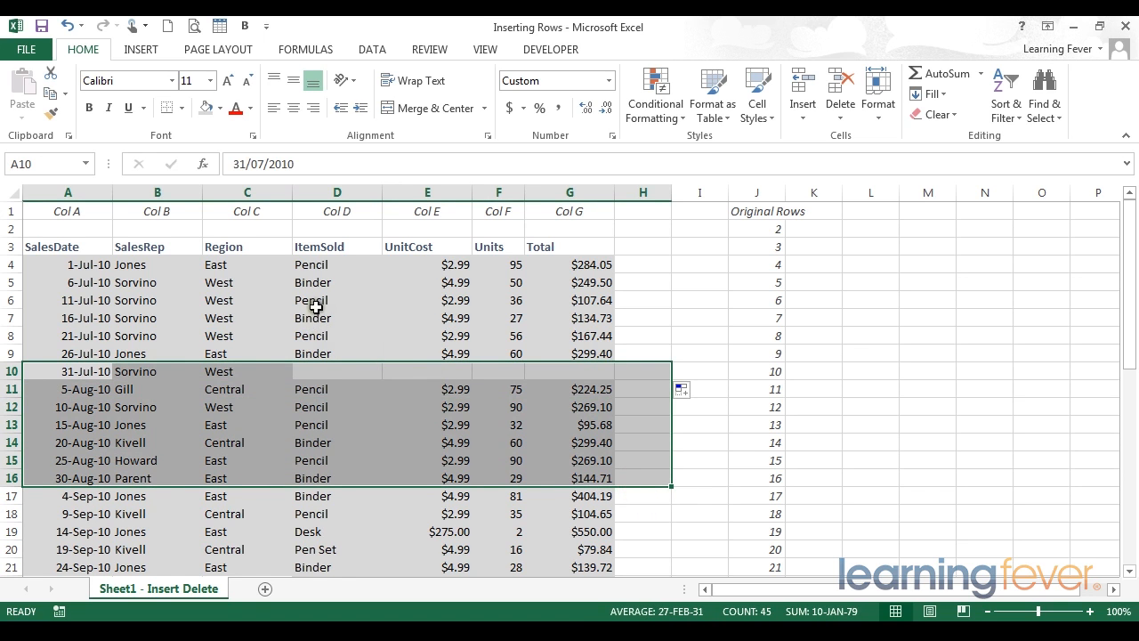
Undo the blank fill over D10:G10 and the partial-row cell insertion, and deselect the range
{"action": "scroll", "coordinate": [318, 398], "scroll_direction": "down", "scroll_amount": 1}
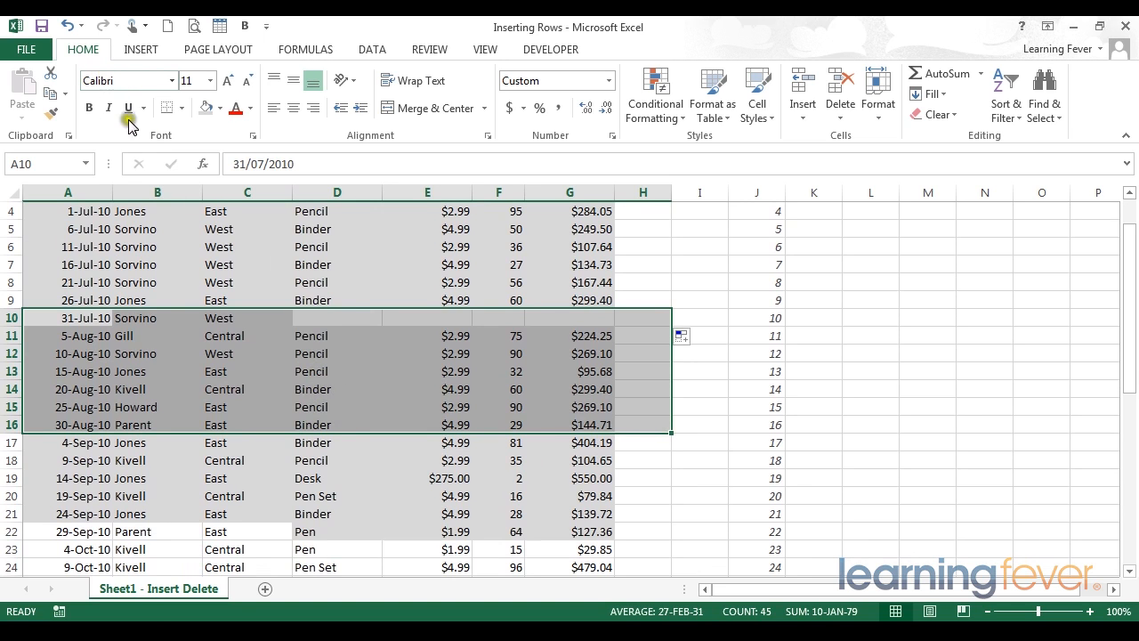
{"action": "left_click", "coordinate": [271, 266]}
{"action": "left_click", "coordinate": [67, 26]}
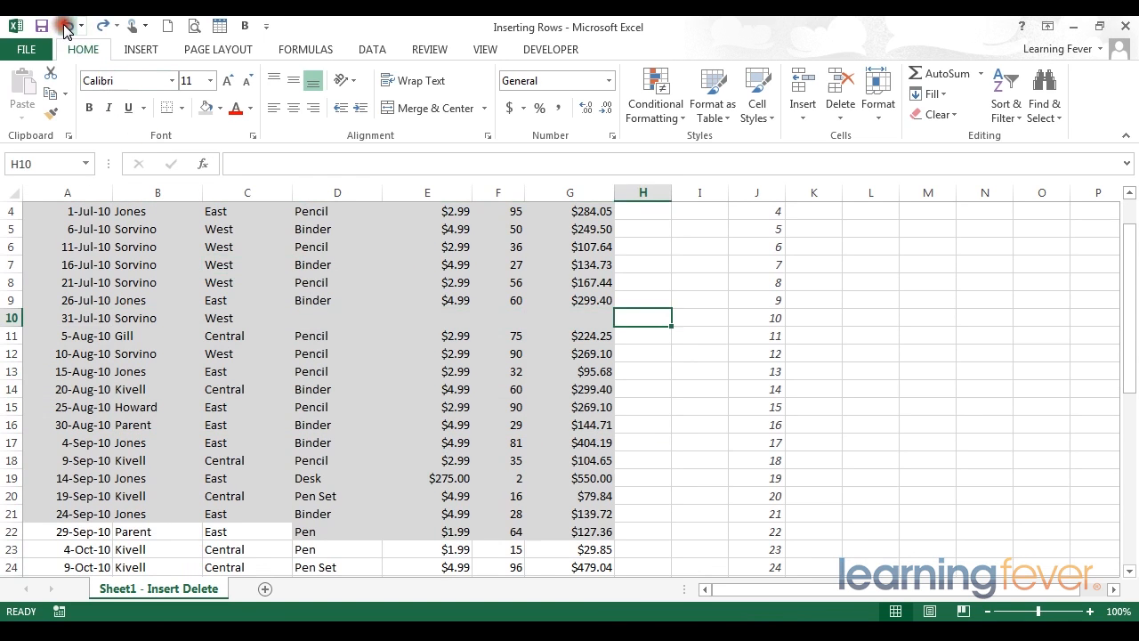
{"action": "left_click", "coordinate": [66, 26]}
{"action": "left_click", "coordinate": [415, 285]}
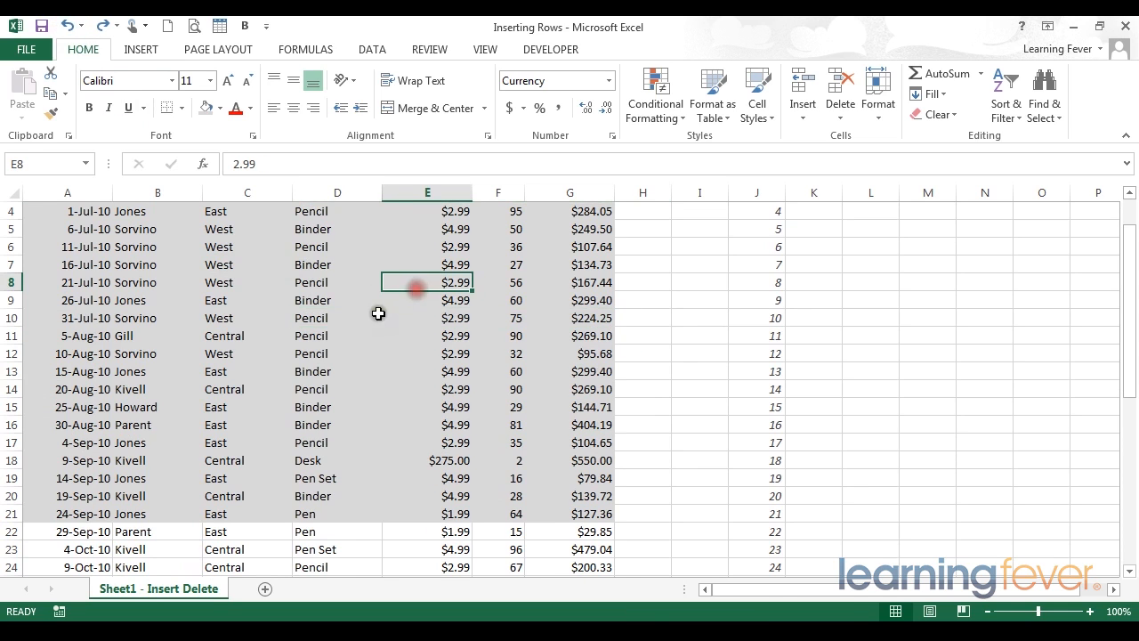
Insert blank cells at D8:D13 with existing cells shifted right, and remove the fill from the inserted cells
{"action": "left_click_drag", "start_coordinate": [330, 283], "coordinate": [326, 368]}
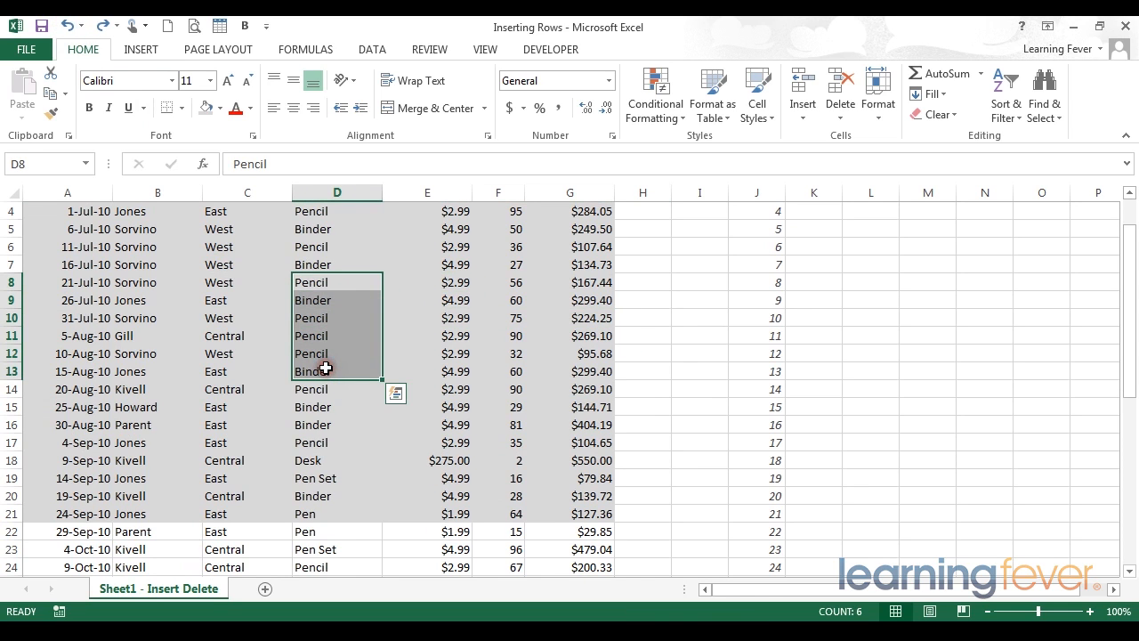
{"action": "right_click", "coordinate": [327, 313]}
{"action": "left_click", "coordinate": [369, 385]}
{"action": "left_click", "coordinate": [354, 350]}
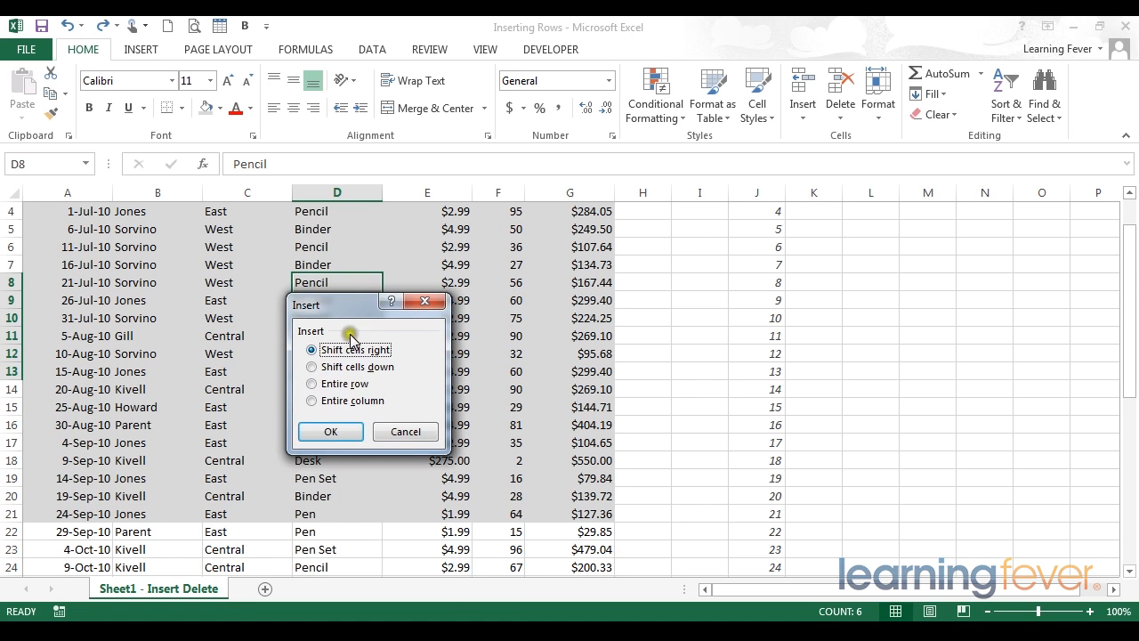
{"action": "left_click_drag", "start_coordinate": [349, 313], "coordinate": [161, 284]}
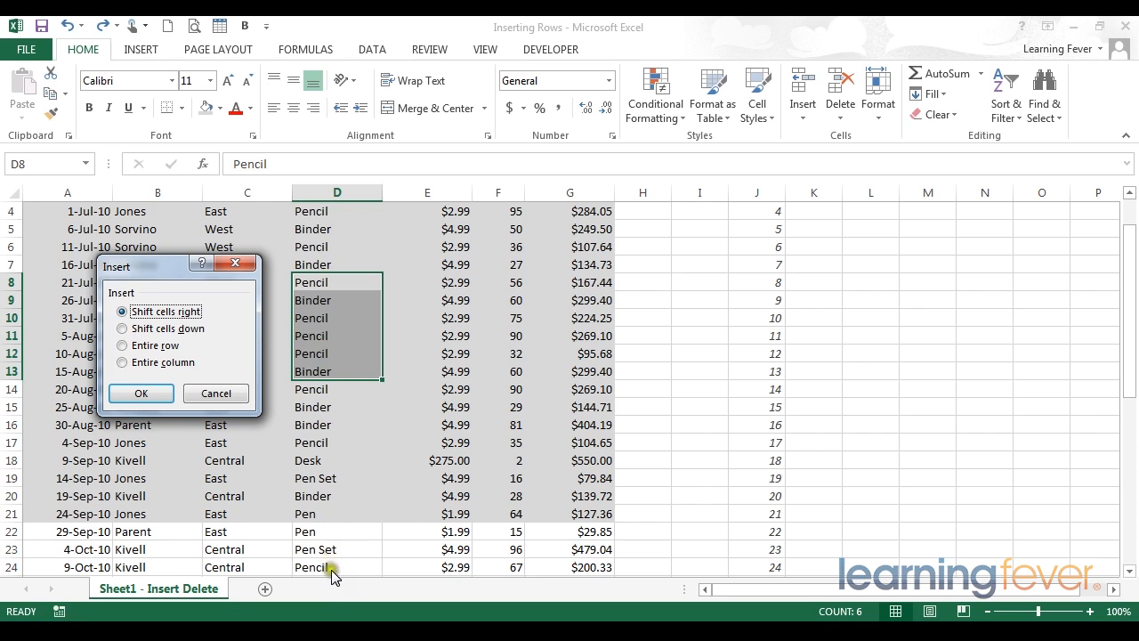
{"action": "left_click", "coordinate": [344, 530]}
{"action": "left_click", "coordinate": [123, 347]}
{"action": "left_click", "coordinate": [123, 364]}
{"action": "left_click", "coordinate": [122, 316]}
{"action": "left_click", "coordinate": [124, 312]}
{"action": "left_click", "coordinate": [123, 394]}
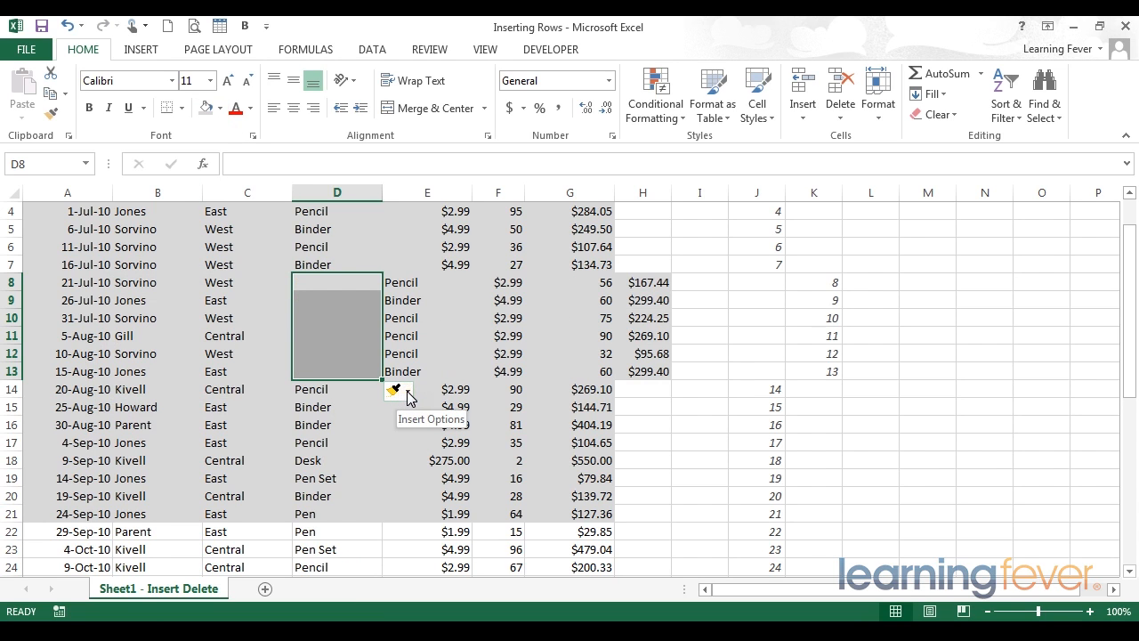
{"action": "left_click", "coordinate": [220, 108]}
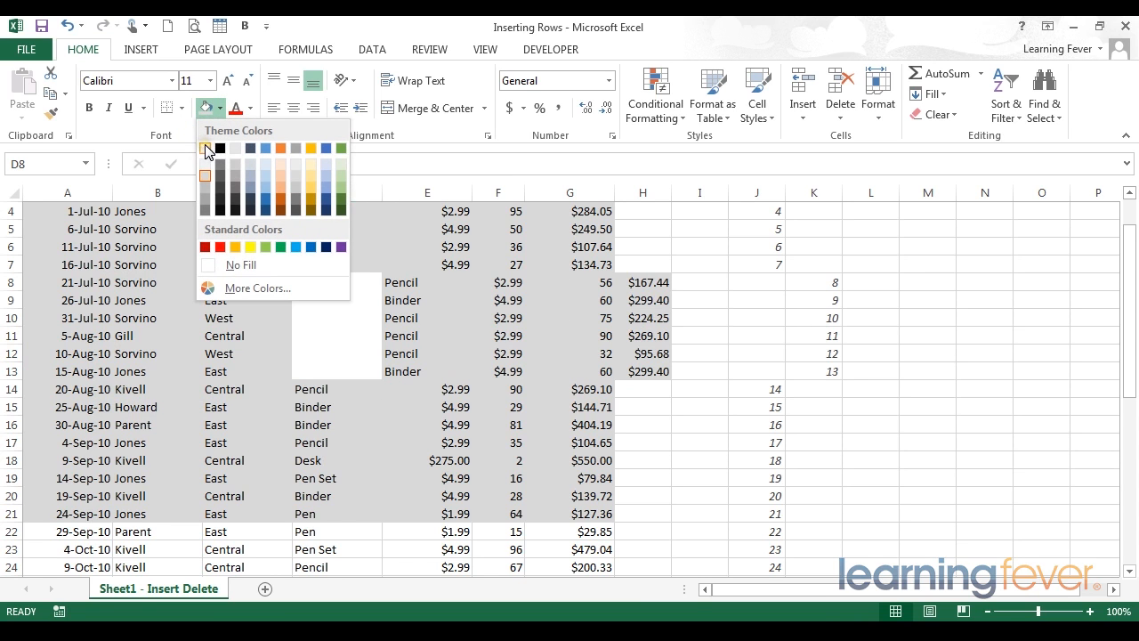
{"action": "left_click", "coordinate": [236, 267]}
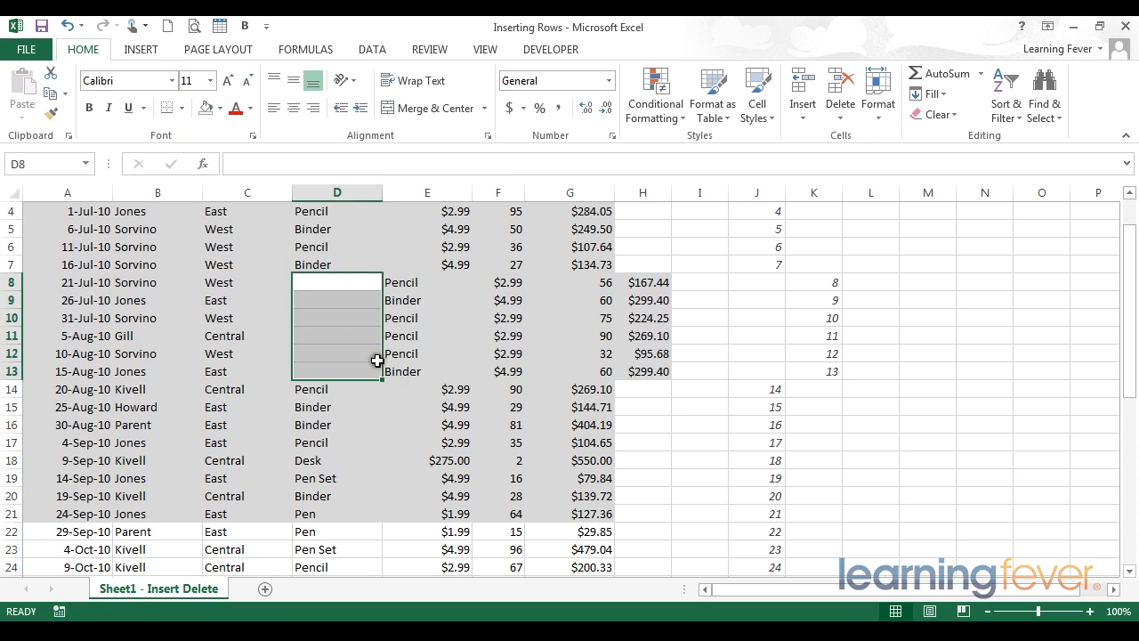
Compare the inserted cells D8:D13 and the shifted cells E8:H13 with the UnitCost and Units headers and column H
{"action": "left_click_drag", "start_coordinate": [311, 283], "coordinate": [348, 371]}
{"action": "left_click_drag", "start_coordinate": [394, 283], "coordinate": [669, 365]}
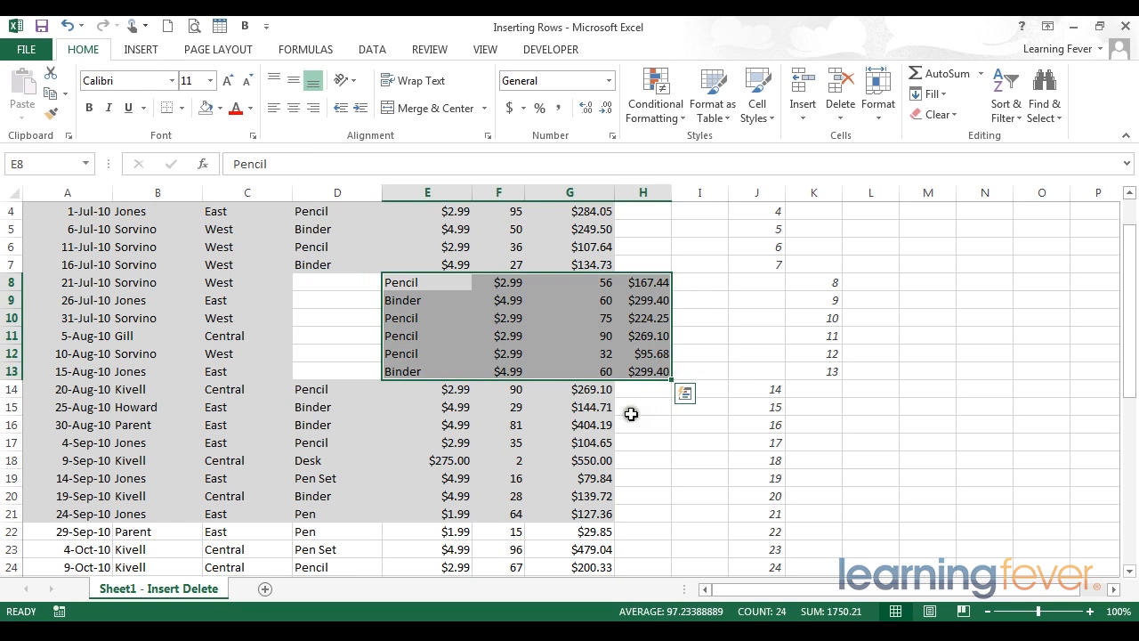
{"action": "scroll", "coordinate": [610, 428], "scroll_direction": "up", "scroll_amount": 1}
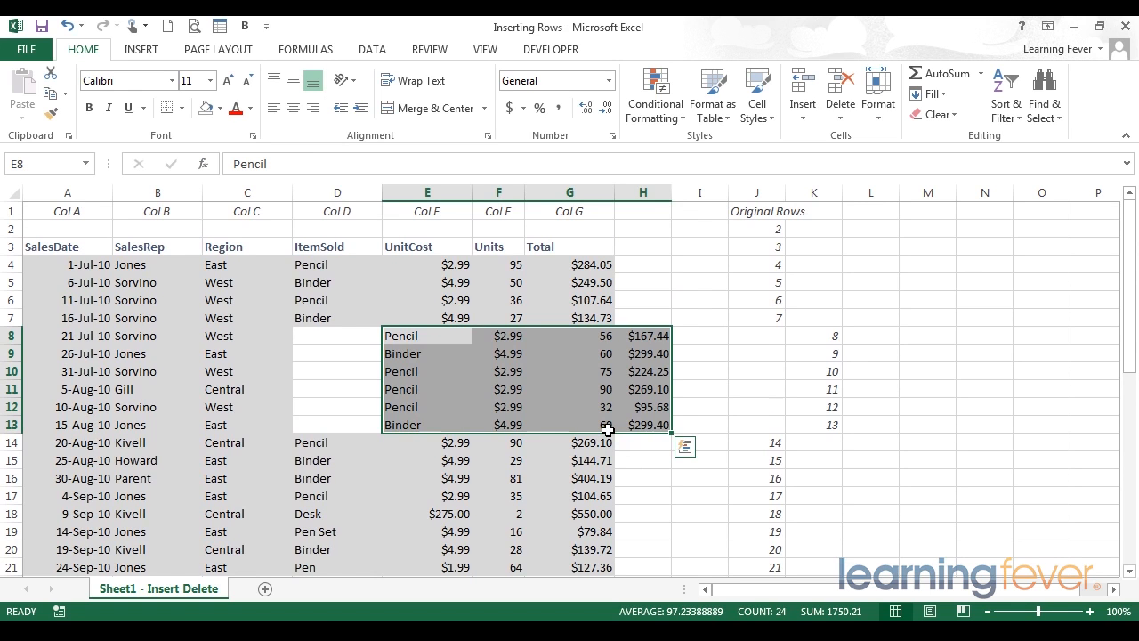
{"action": "left_click_drag", "start_coordinate": [419, 246], "coordinate": [420, 276]}
{"action": "left_click", "coordinate": [421, 277]}
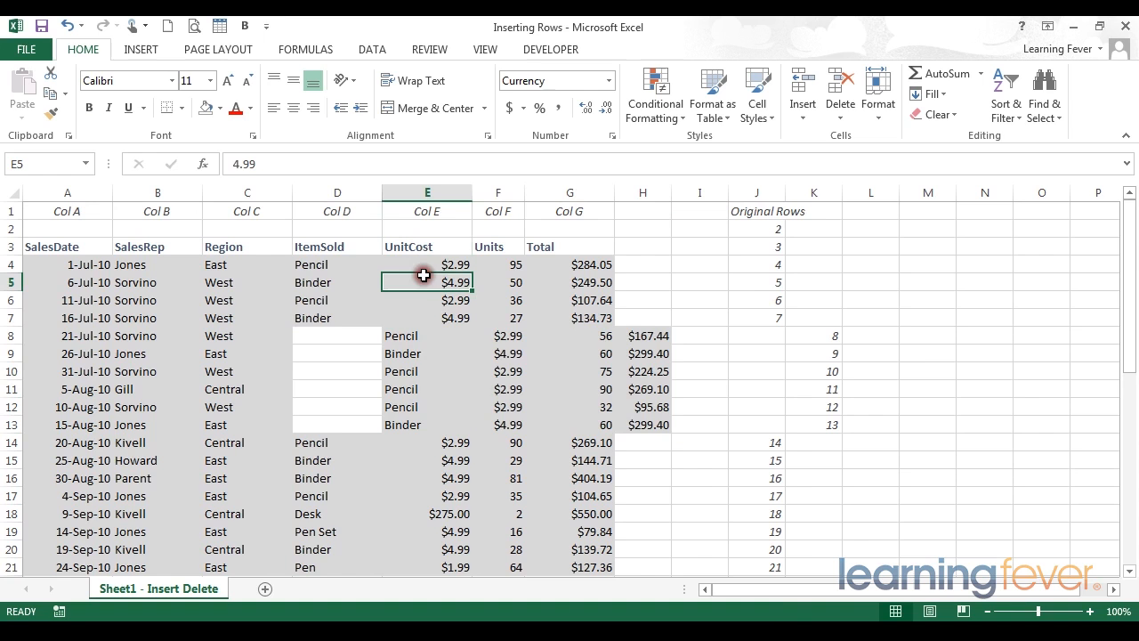
{"action": "left_click_drag", "start_coordinate": [404, 317], "coordinate": [409, 490]}
{"action": "left_click_drag", "start_coordinate": [503, 249], "coordinate": [506, 299]}
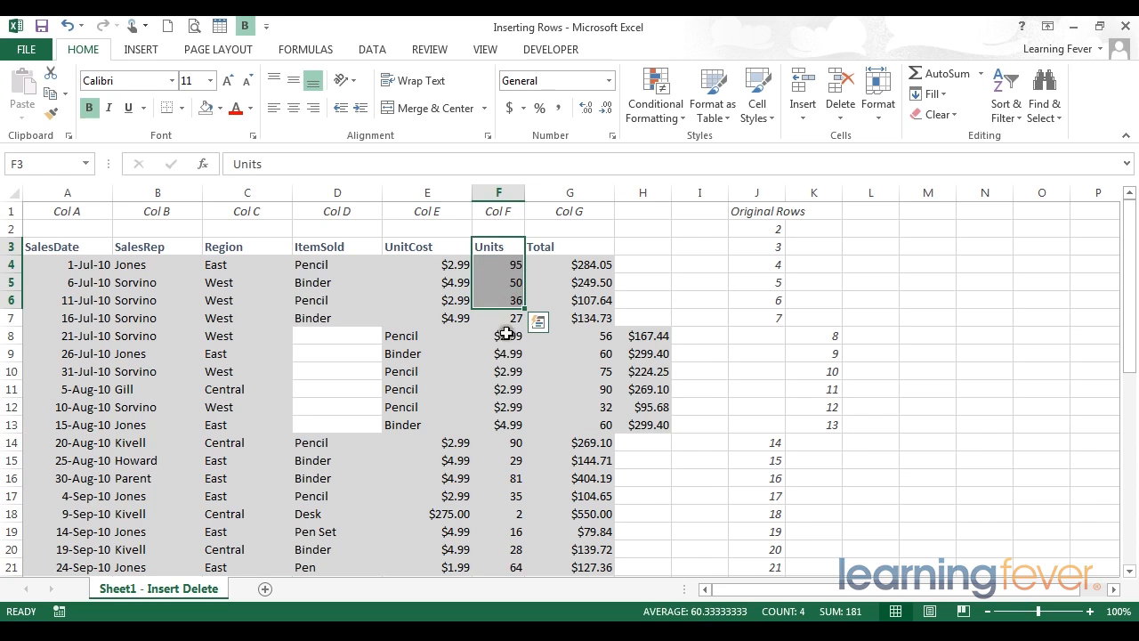
{"action": "left_click_drag", "start_coordinate": [506, 339], "coordinate": [506, 420]}
{"action": "left_click_drag", "start_coordinate": [638, 265], "coordinate": [642, 478]}
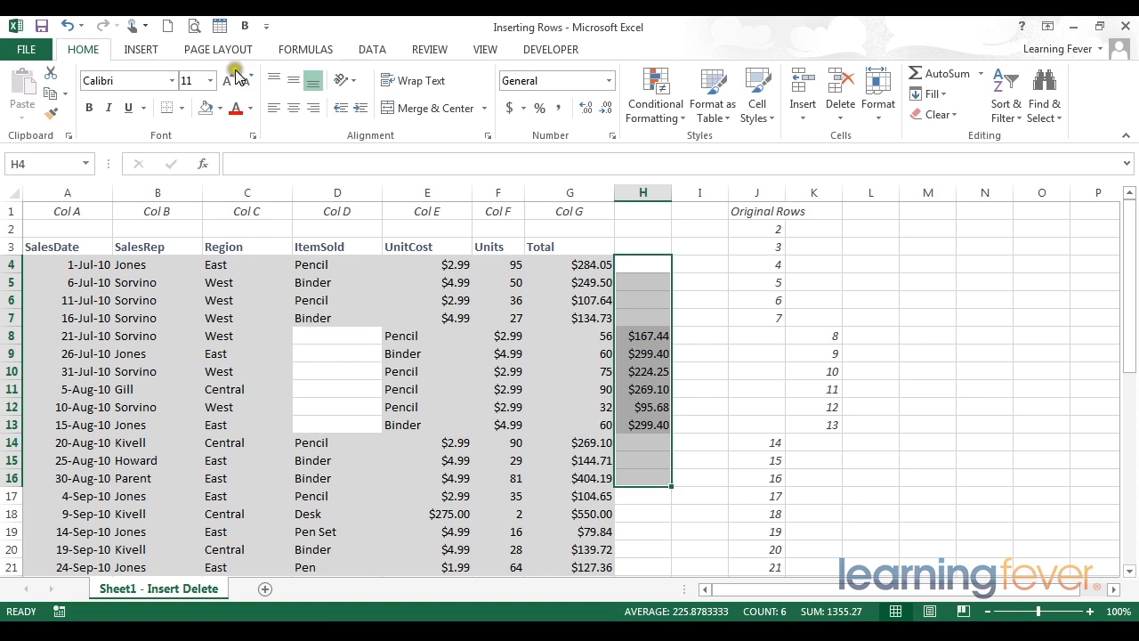
Undo the fill change and the cell insertion at D8:D13, and deselect the range
{"action": "left_click", "coordinate": [68, 27]}
{"action": "left_click", "coordinate": [67, 28]}
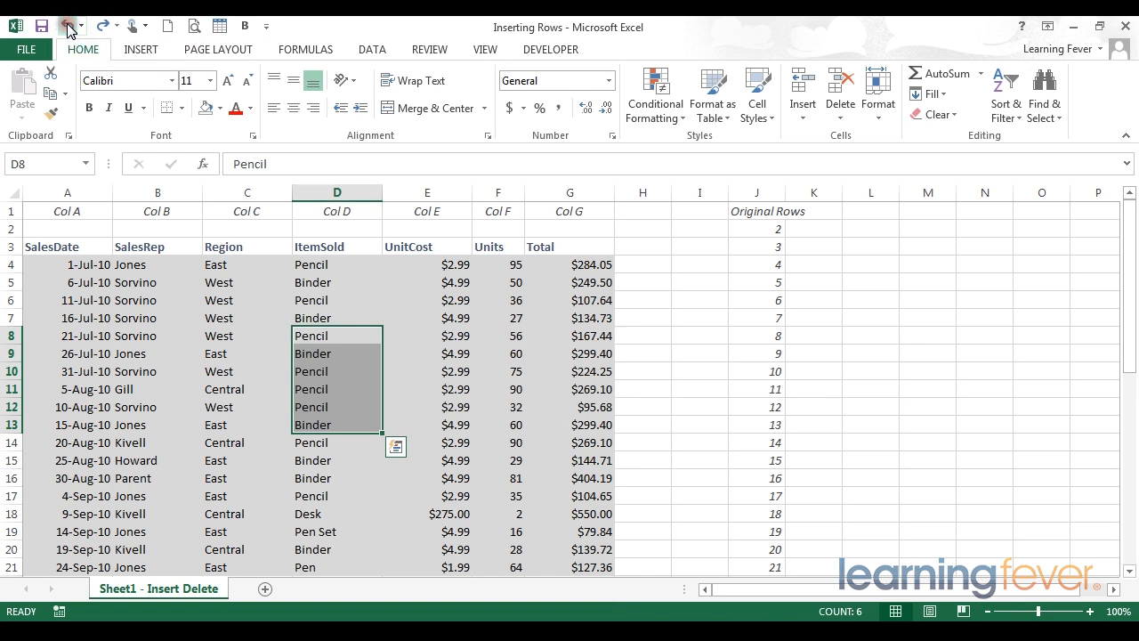
{"action": "left_click", "coordinate": [354, 265]}
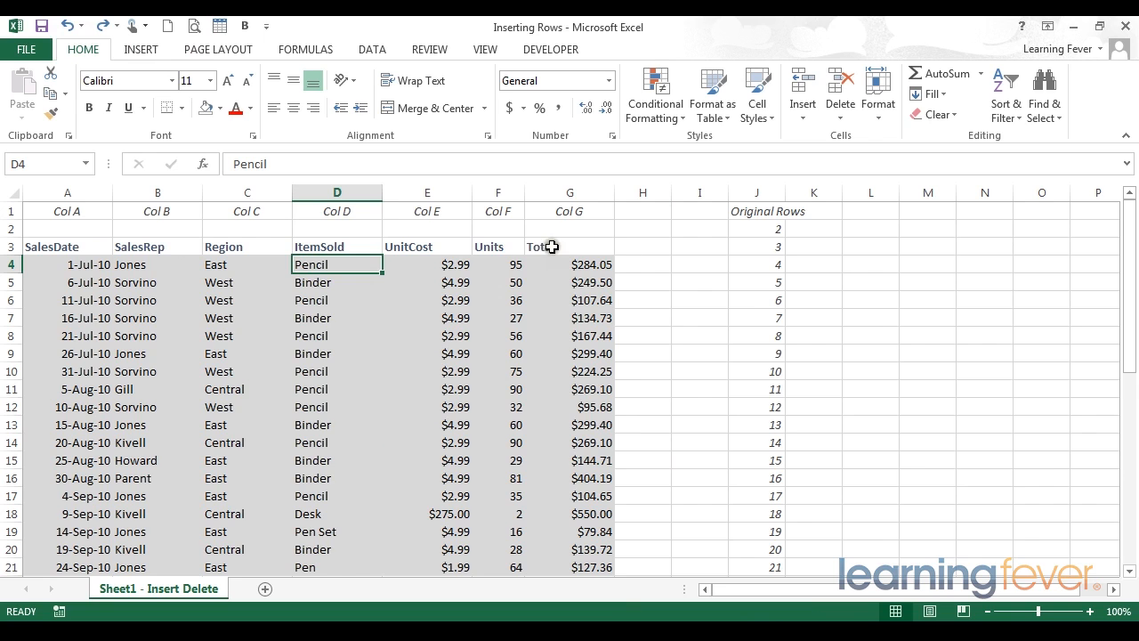
Insert an entire blank column before the ItemSold column
{"action": "left_click", "coordinate": [322, 190]}
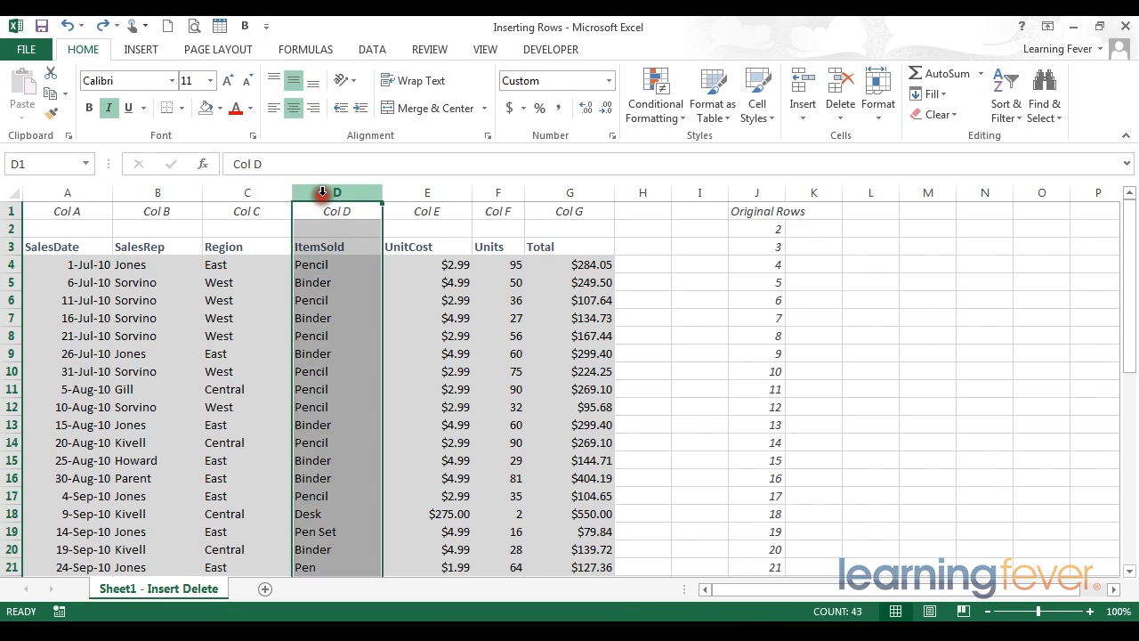
{"action": "right_click", "coordinate": [323, 191]}
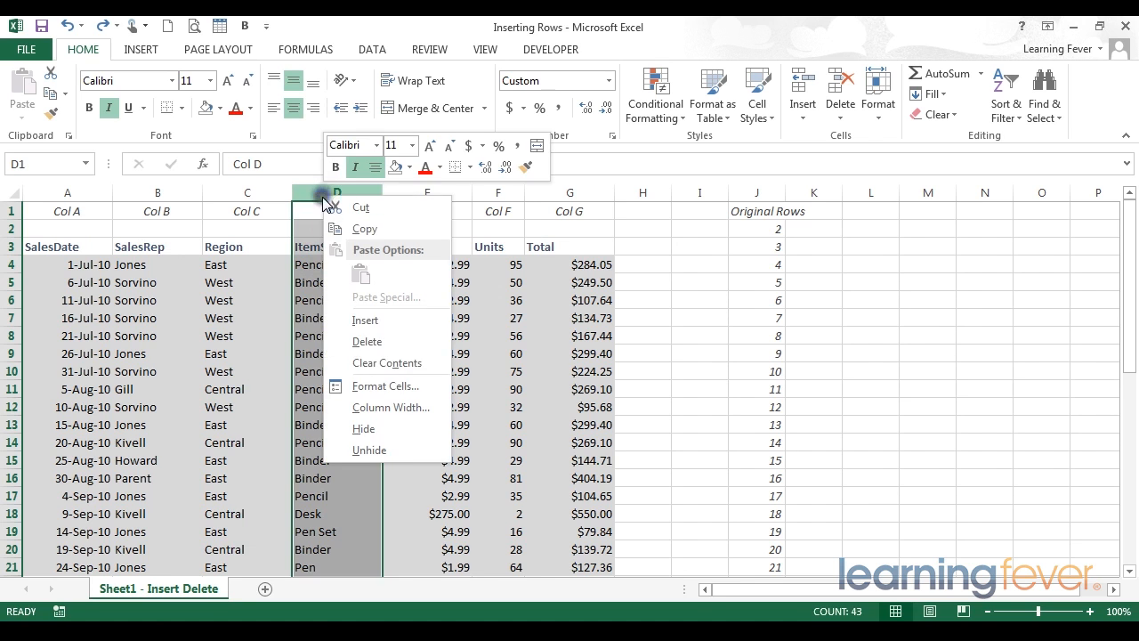
{"action": "left_click", "coordinate": [364, 322]}
Enter the header "commision" in D3 and the rate 15% in D4
{"action": "left_click", "coordinate": [339, 247]}
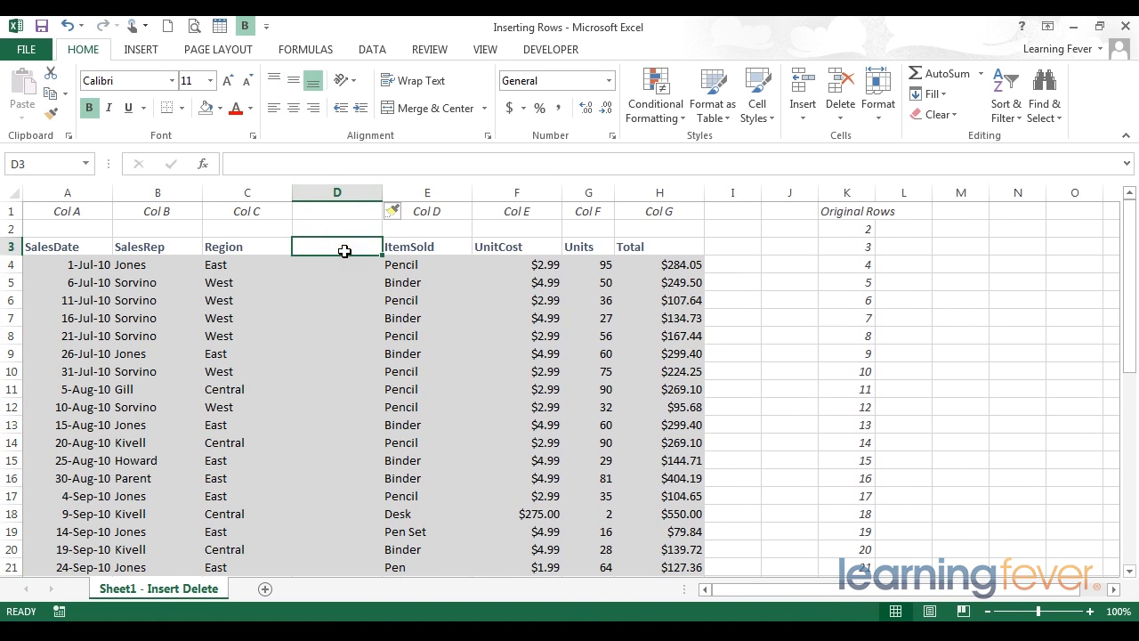
{"action": "type", "text": "com"}
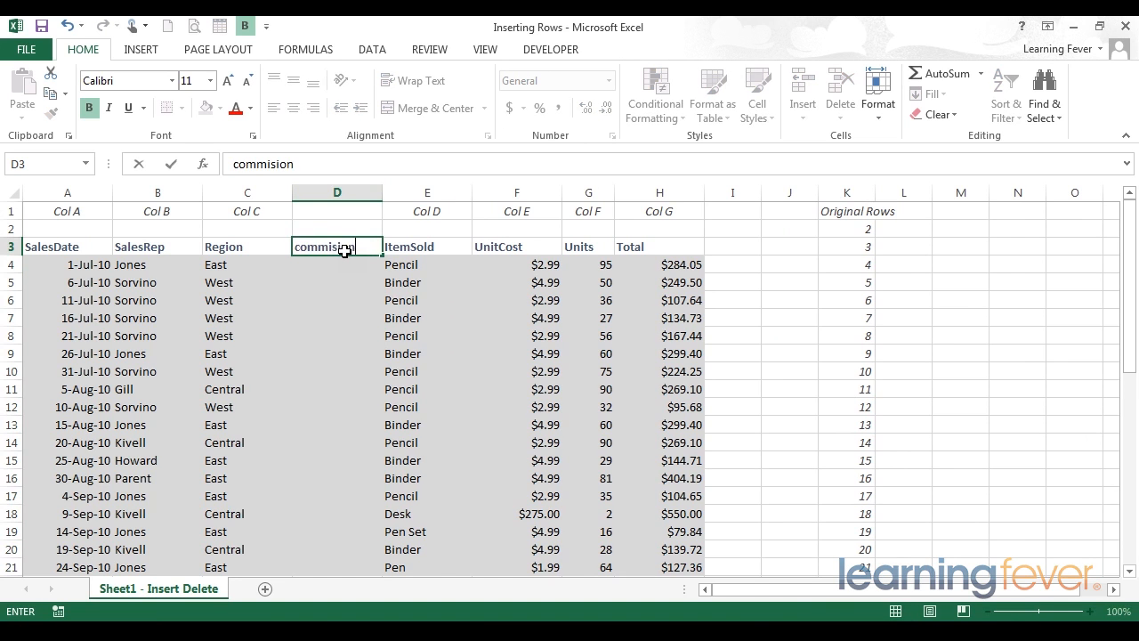
{"action": "type", "text": "mision"}
{"action": "key", "text": "Return"}
{"action": "type", "text": "1"}
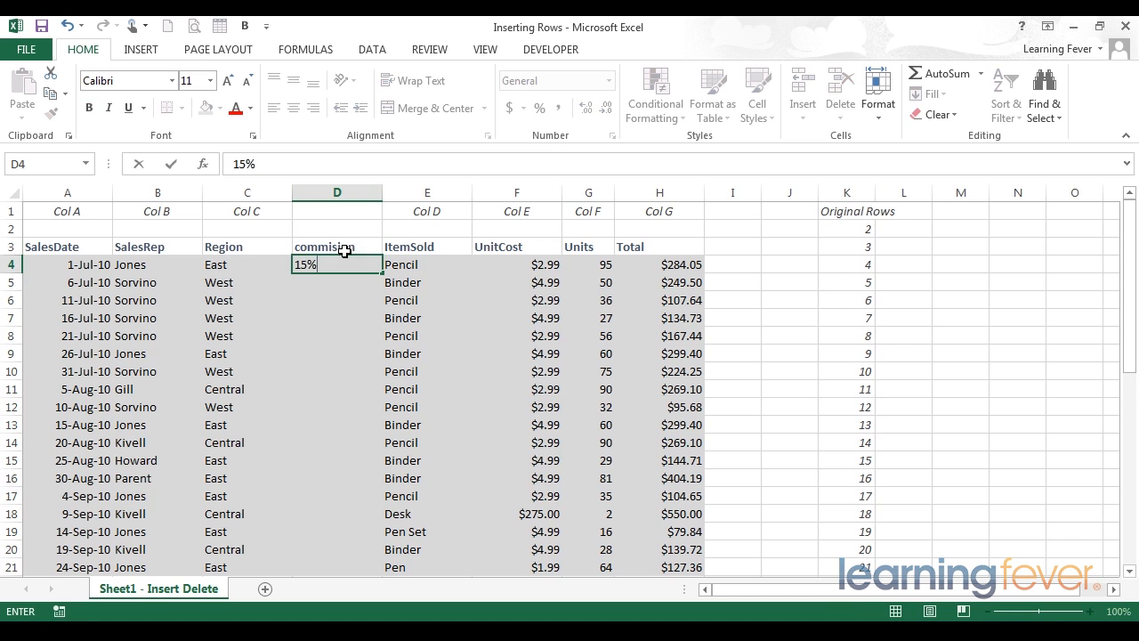
{"action": "type", "text": "5%"}
{"action": "key", "text": "Return"}
Fill the 15% rate down column D from D4 to the last record in row 44
{"action": "key", "text": "shift+Return"}
{"action": "key", "text": "Tab"}
{"action": "key", "text": "ctrl+Down"}
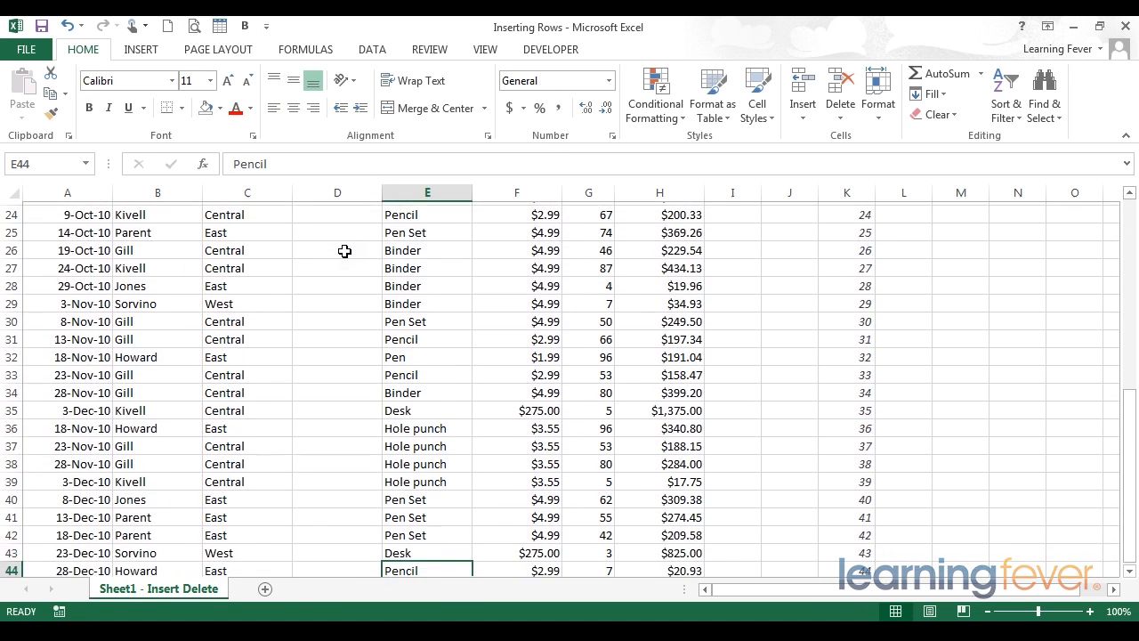
{"action": "key", "text": "Left"}
{"action": "key", "text": "ctrl+shift+Up"}
{"action": "key", "text": "ctrl+d"}
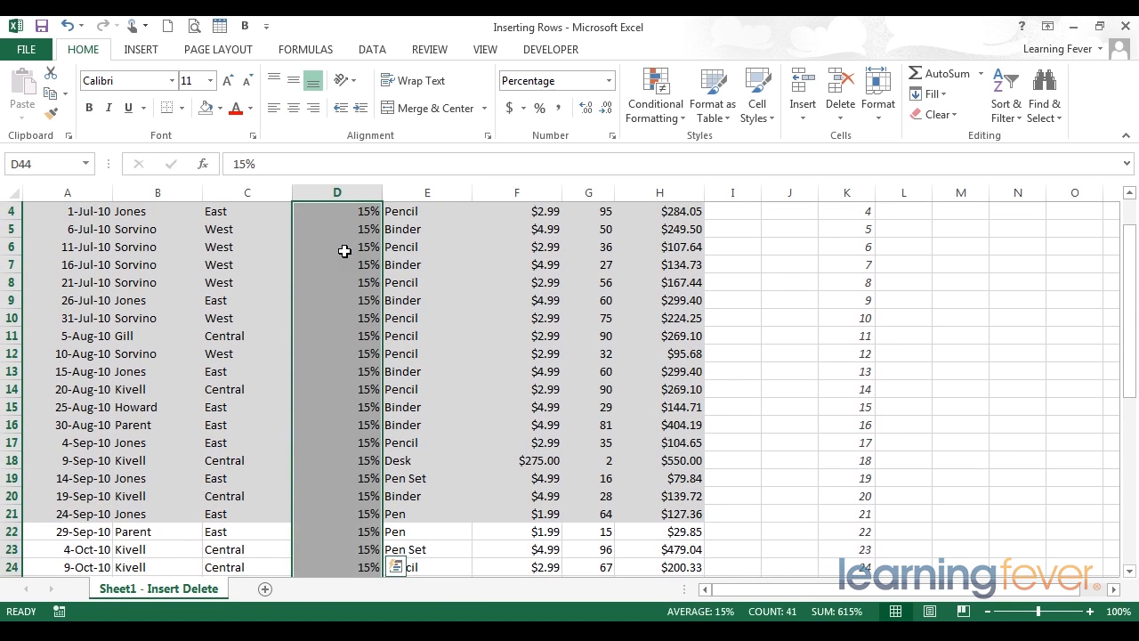
{"action": "key", "text": "shift+Return"}
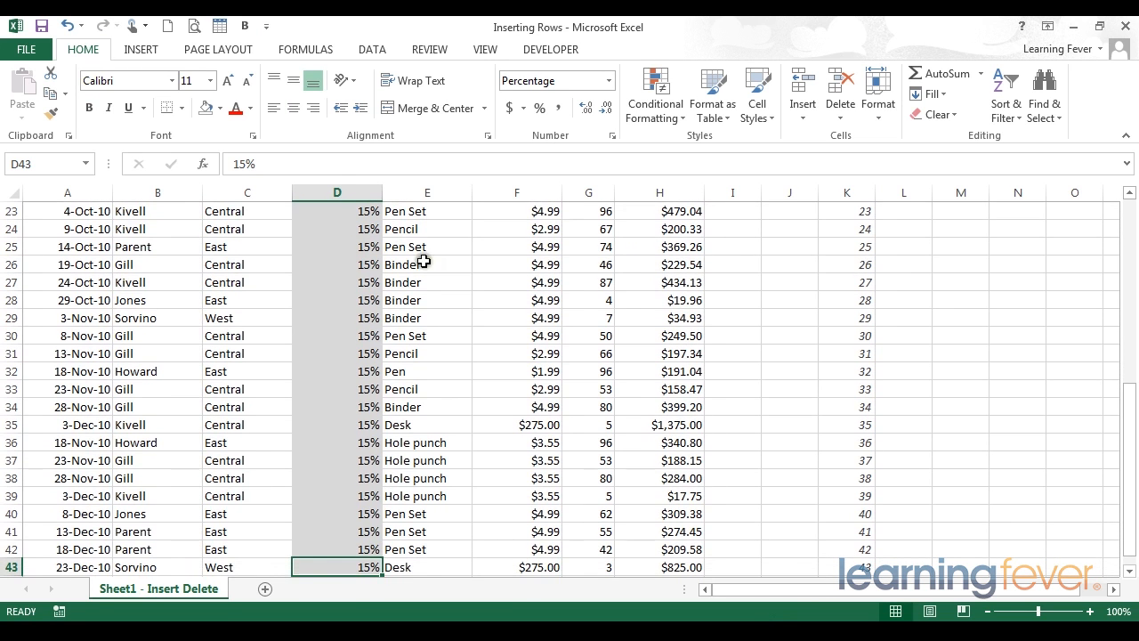
Check the alignment of all records after the column insertion, selecting the Total values from H4, the last record A44:H44, and I3:I18
{"action": "scroll", "coordinate": [425, 257], "scroll_direction": "down", "scroll_amount": 3}
{"action": "scroll", "coordinate": [430, 363], "scroll_direction": "up", "scroll_amount": 6}
{"action": "scroll", "coordinate": [430, 363], "scroll_direction": "up", "scroll_amount": 5}
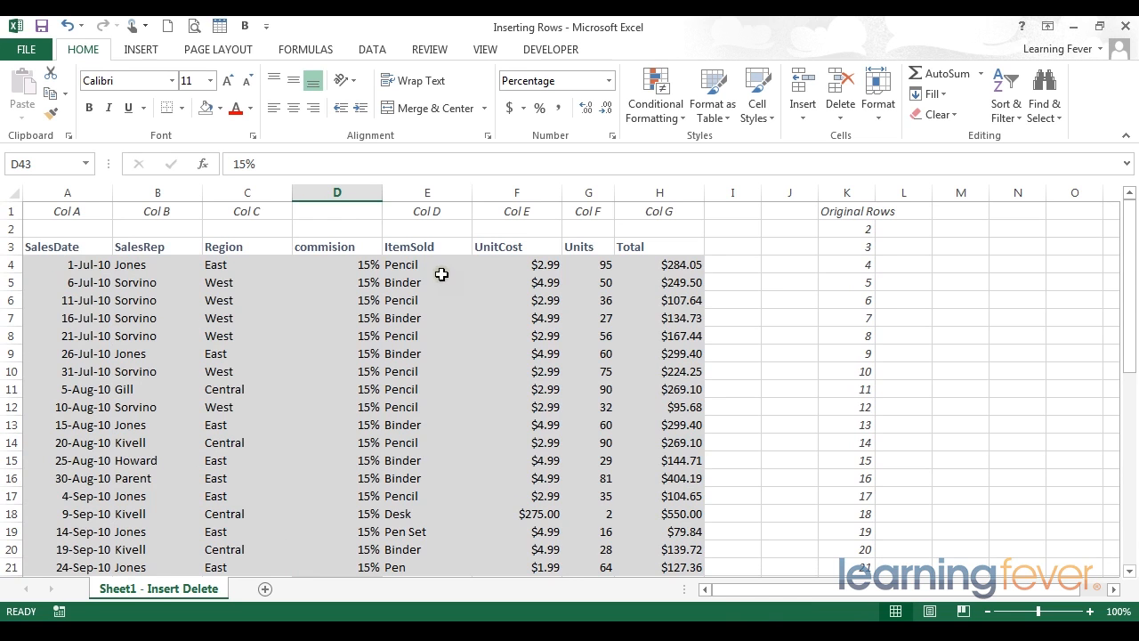
{"action": "left_click_drag", "start_coordinate": [699, 264], "coordinate": [694, 610]}
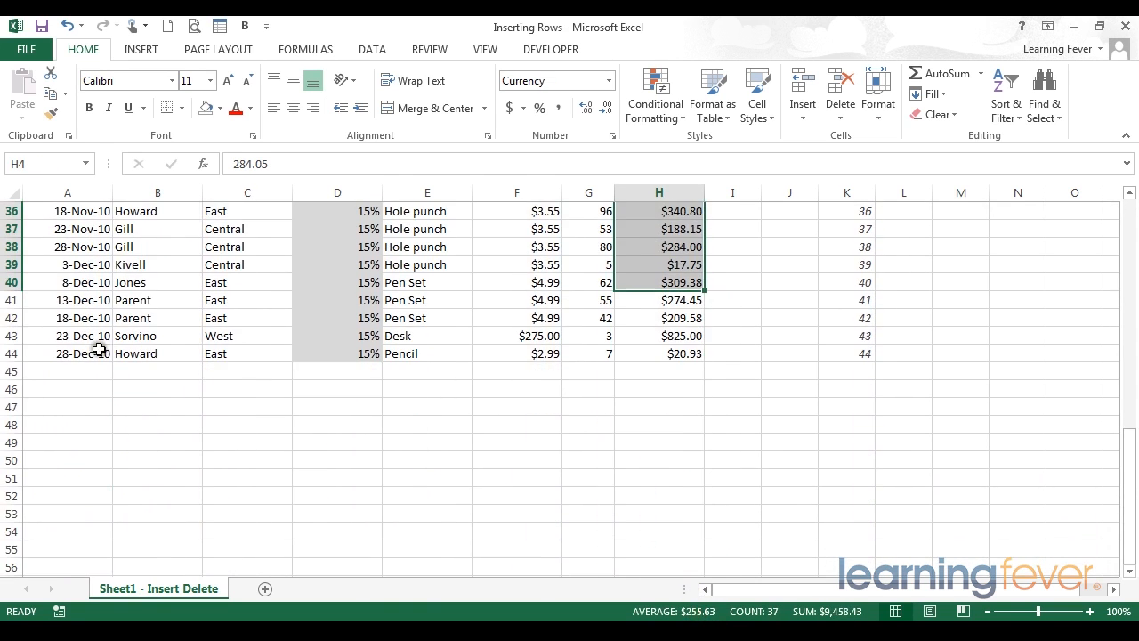
{"action": "left_click_drag", "start_coordinate": [99, 352], "coordinate": [703, 356]}
{"action": "left_click_drag", "start_coordinate": [695, 358], "coordinate": [693, 372]}
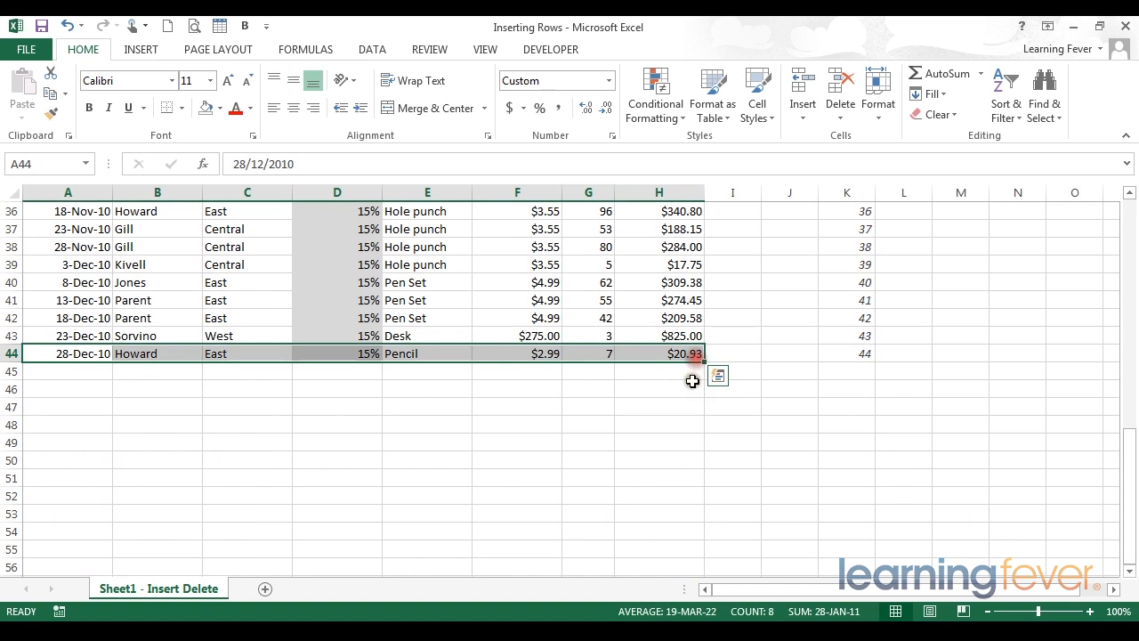
{"action": "scroll", "coordinate": [693, 374], "scroll_direction": "up", "scroll_amount": 5}
{"action": "scroll", "coordinate": [693, 373], "scroll_direction": "up", "scroll_amount": 7}
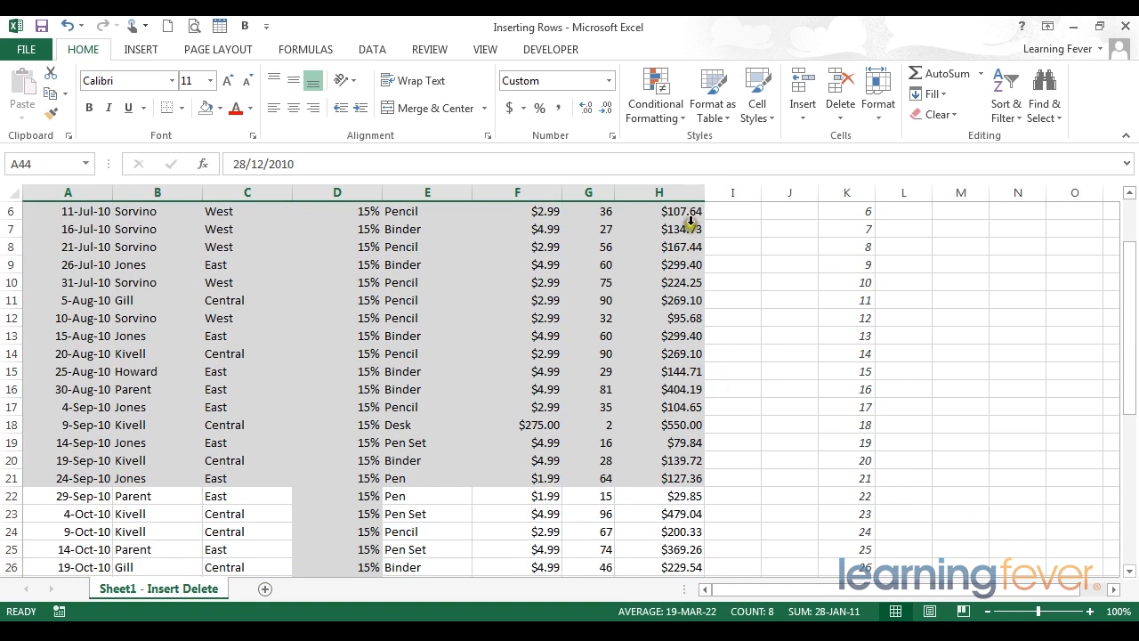
{"action": "left_click_drag", "start_coordinate": [724, 250], "coordinate": [736, 519]}
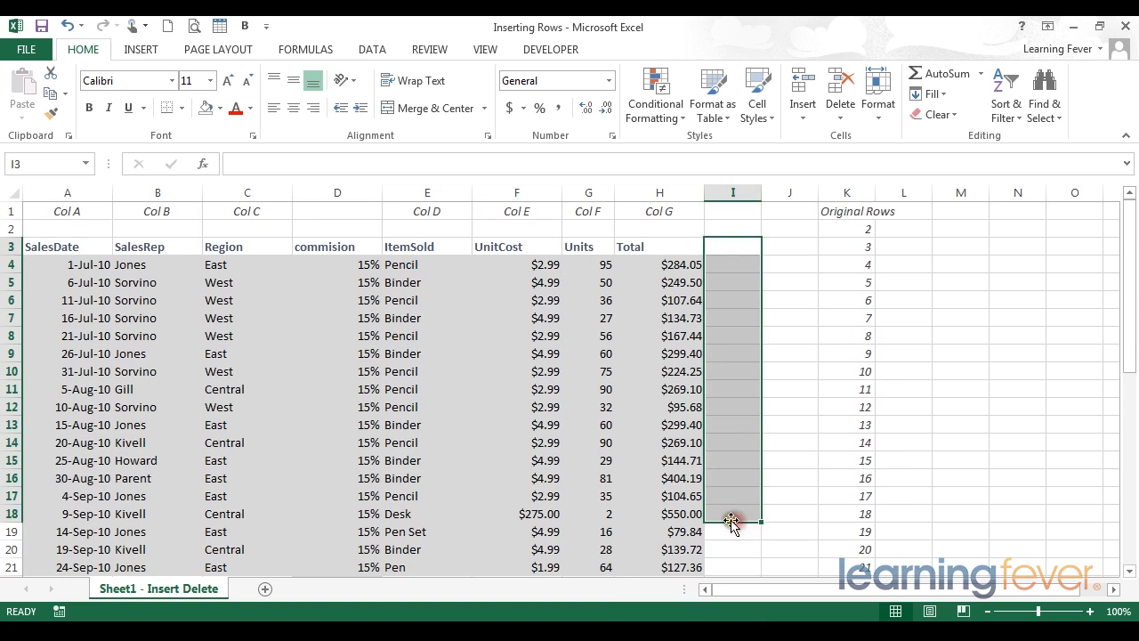
{"action": "scroll", "coordinate": [731, 521], "scroll_direction": "down", "scroll_amount": 5}
{"action": "scroll", "coordinate": [730, 521], "scroll_direction": "up", "scroll_amount": 5}
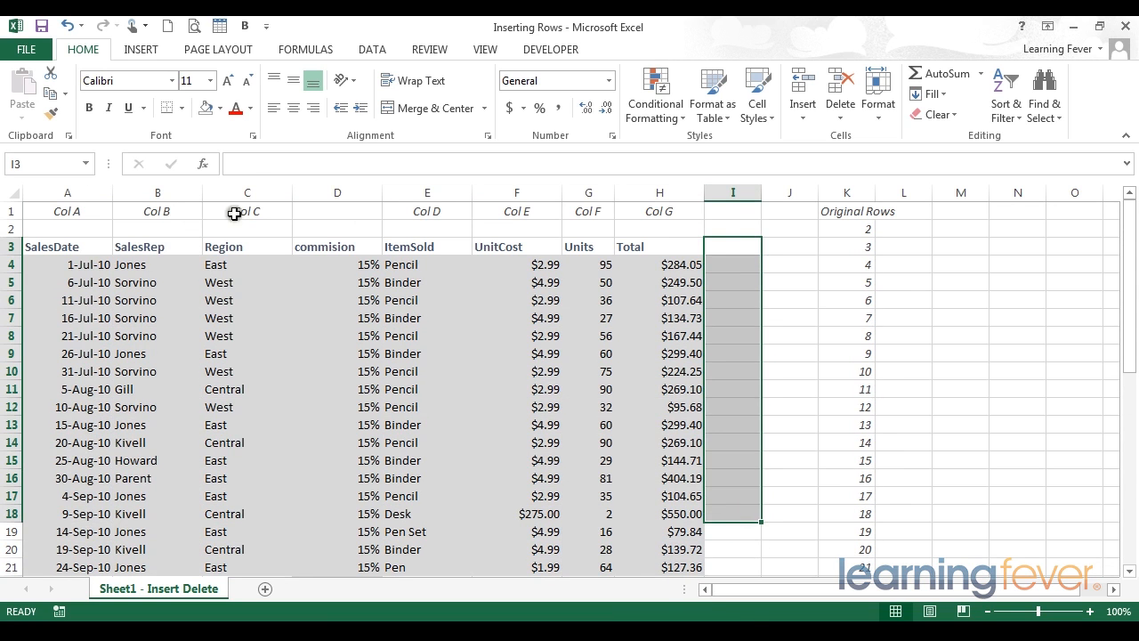